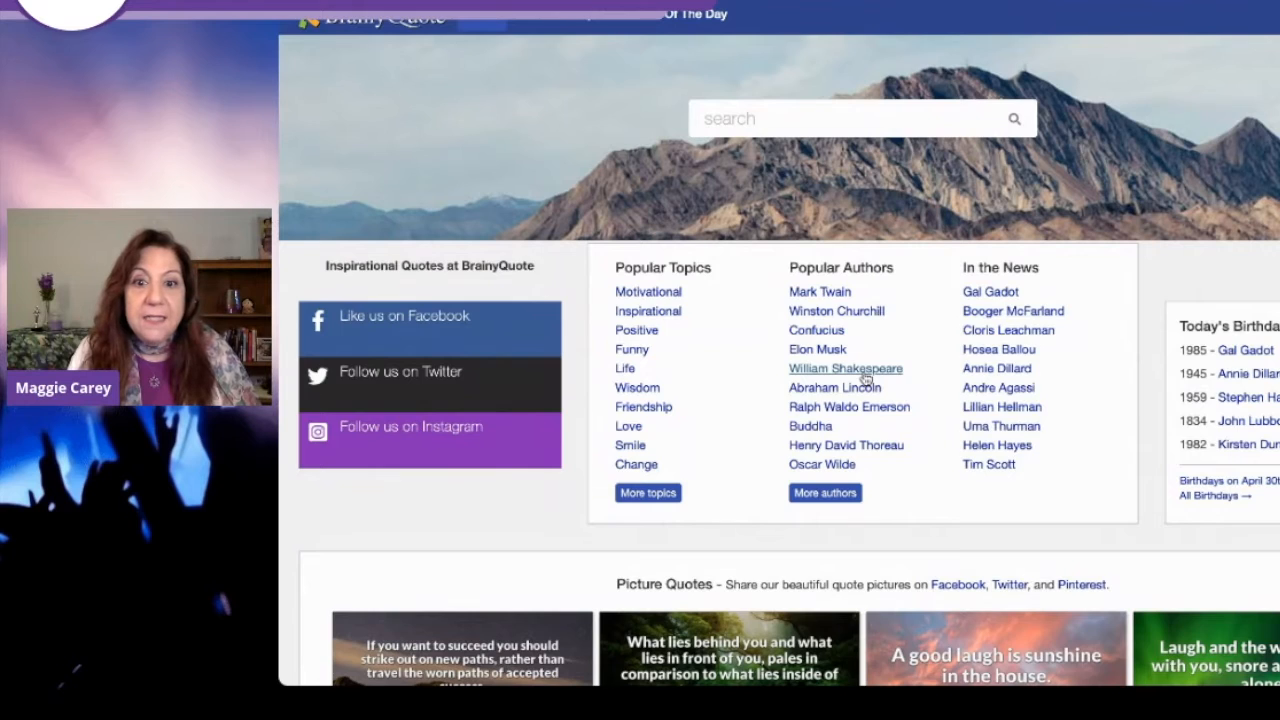
Open the William Shakespeare quotes and copy the "Some are born great" quote together with its author name.
left_click(863, 375)
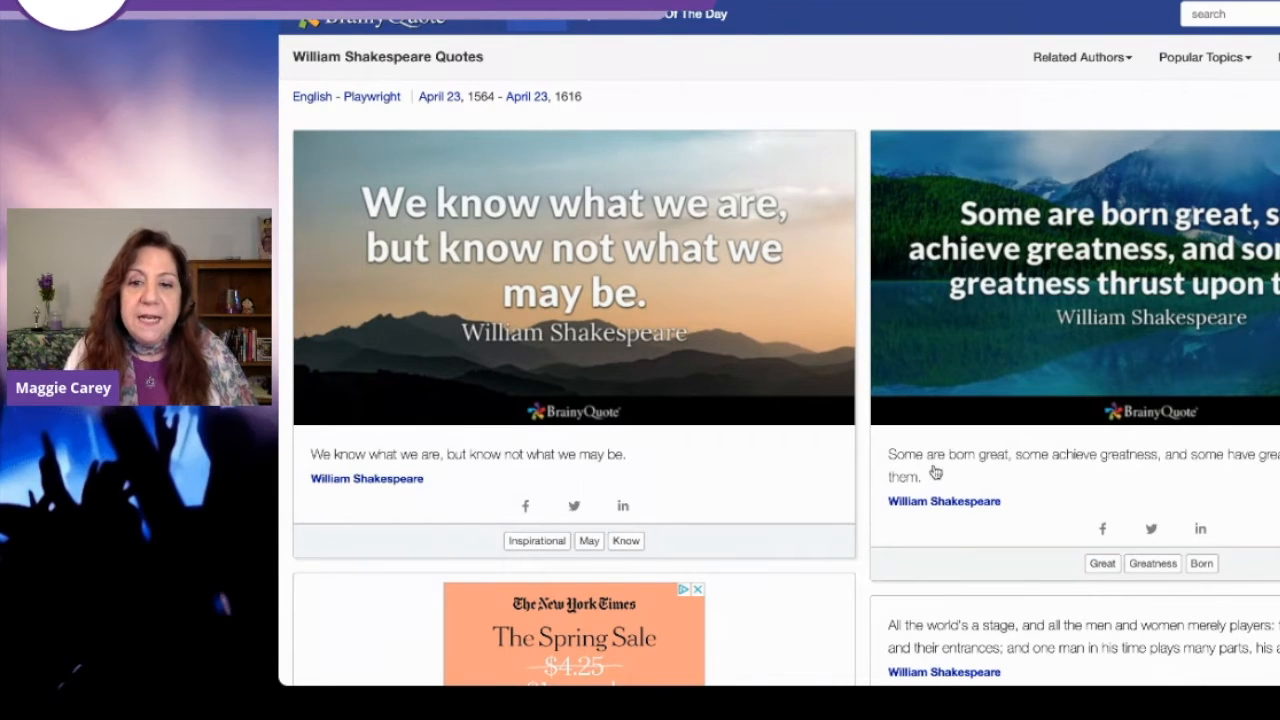
left_click_drag(893, 455, 990, 484)
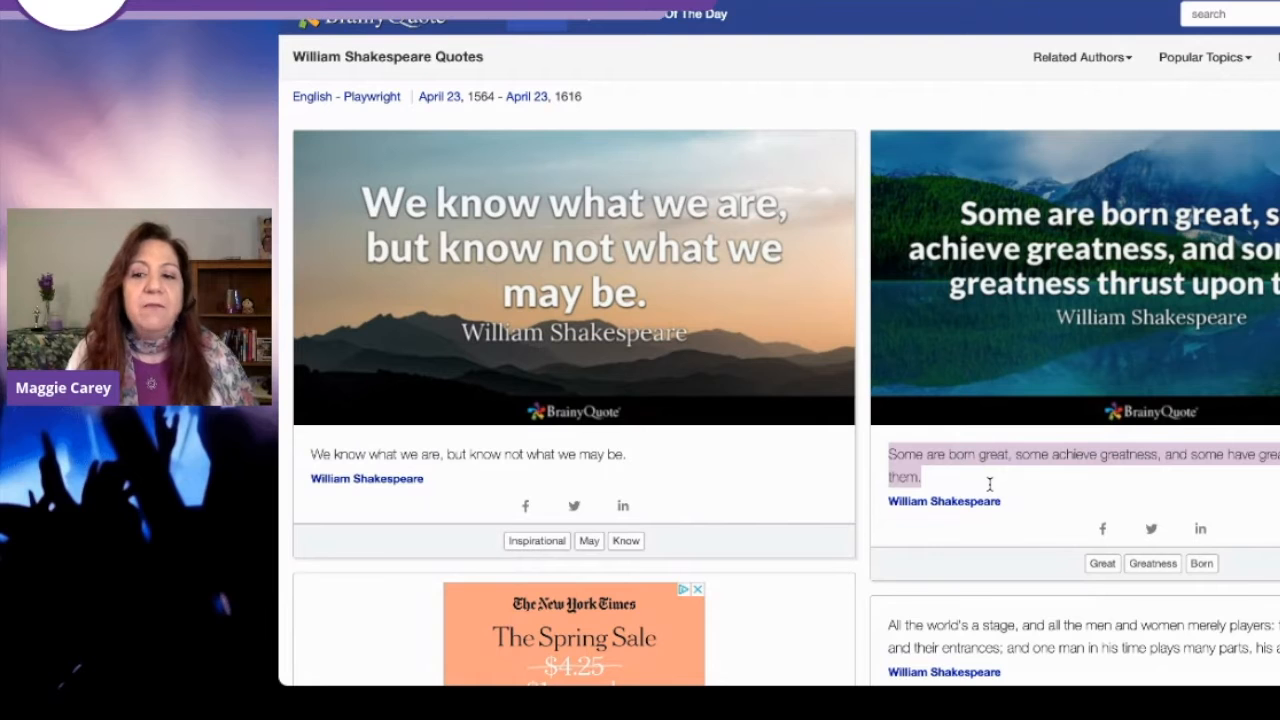
left_click_drag(1008, 494, 1049, 505)
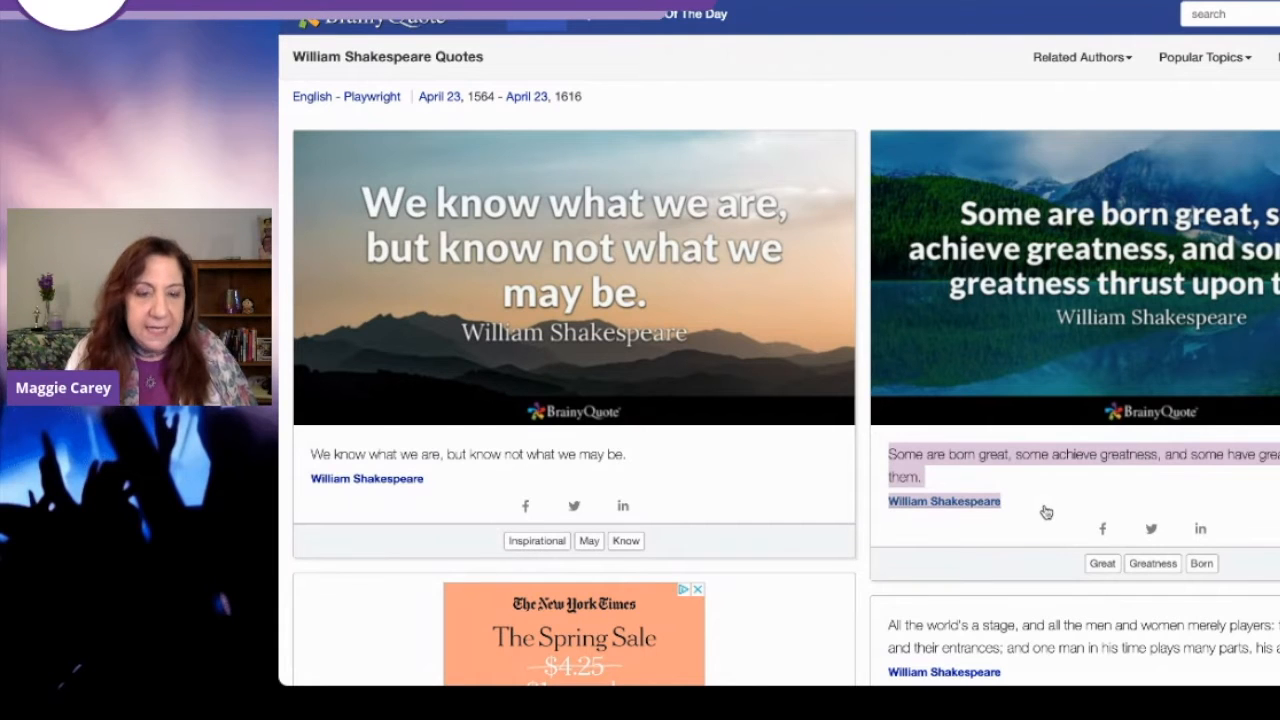
left_click(1046, 512)
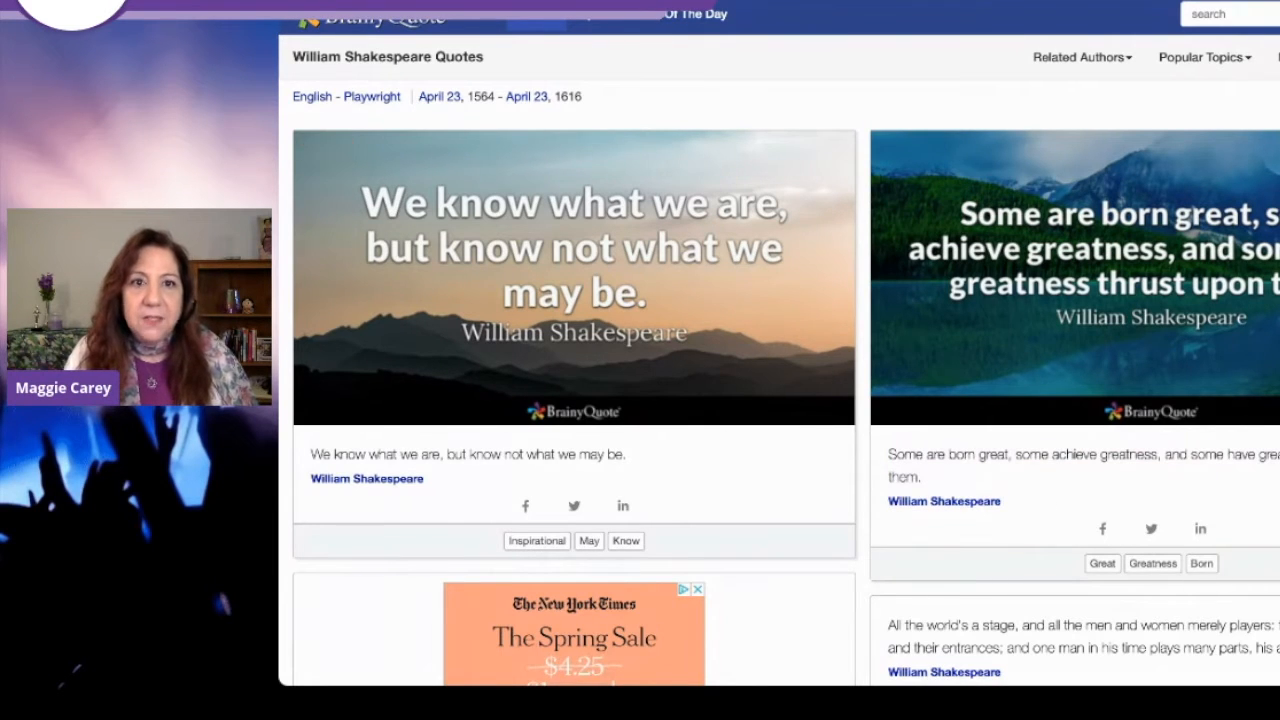
Switch to Canva, search for "quotes" and browse the template designs.
left_click(655, 3)
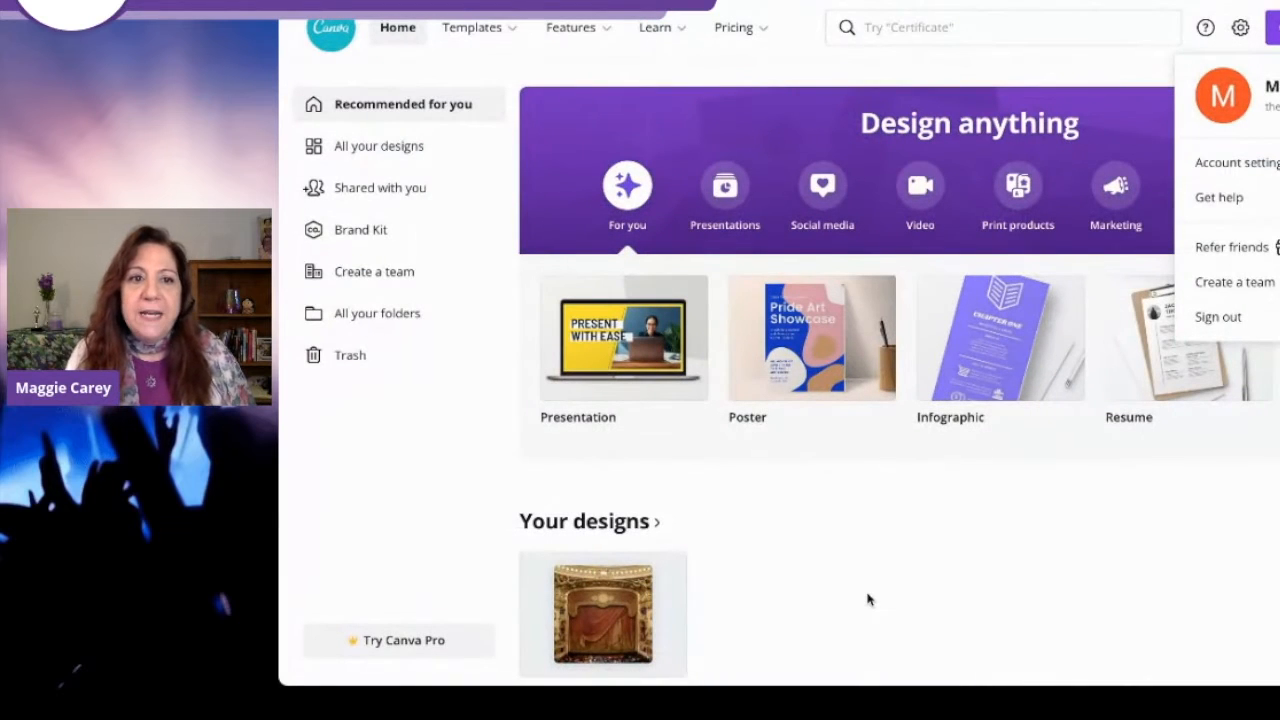
left_click(941, 33)
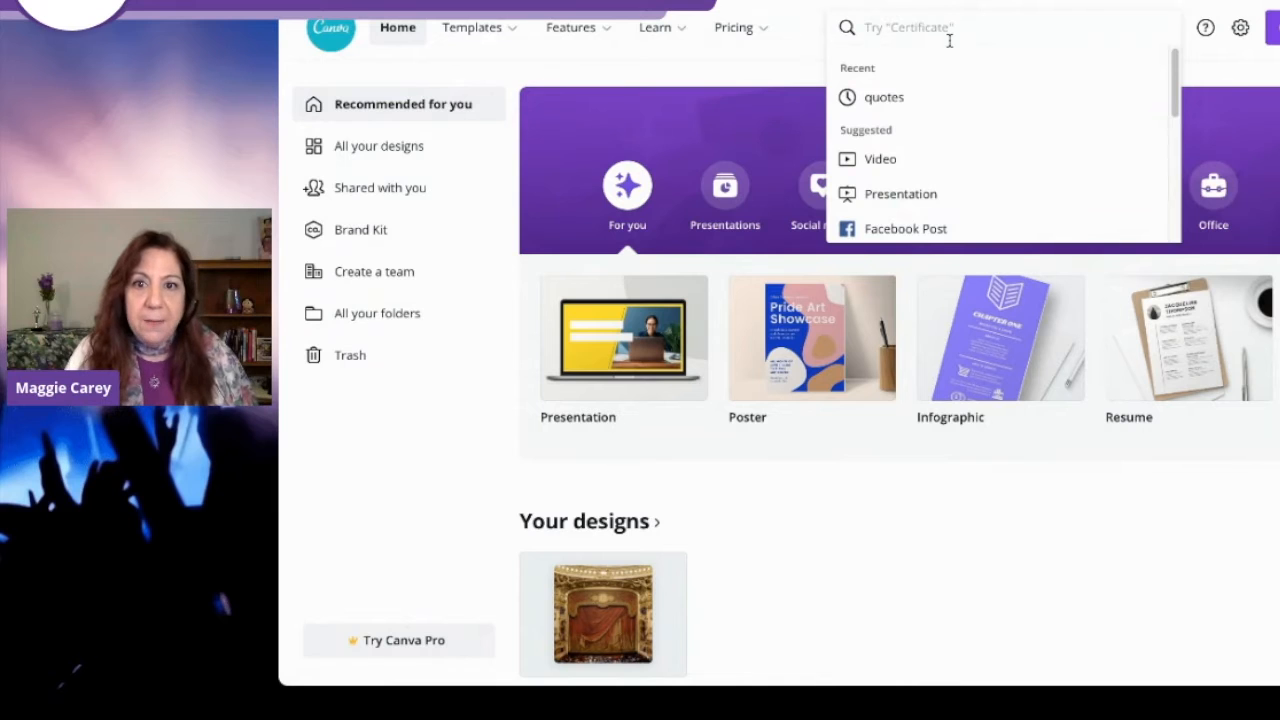
left_click(915, 103)
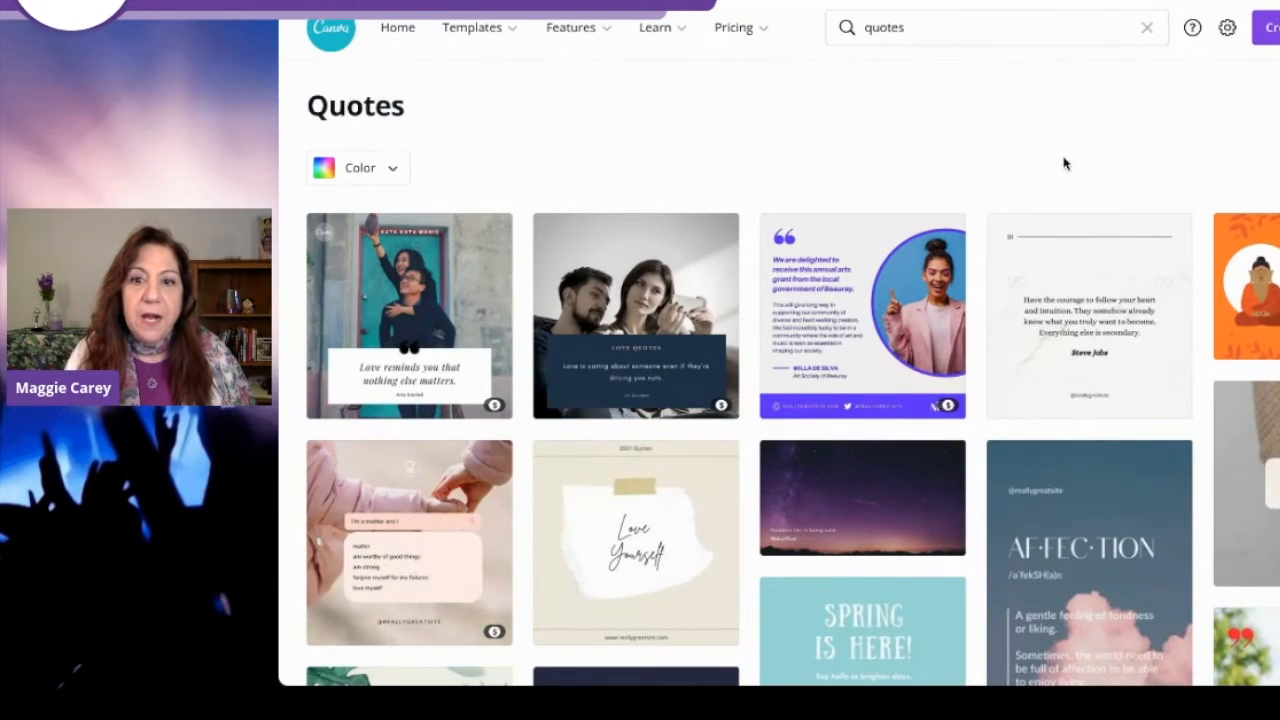
scroll(1065, 163, "down", 4)
scroll(1065, 163, "down", 10)
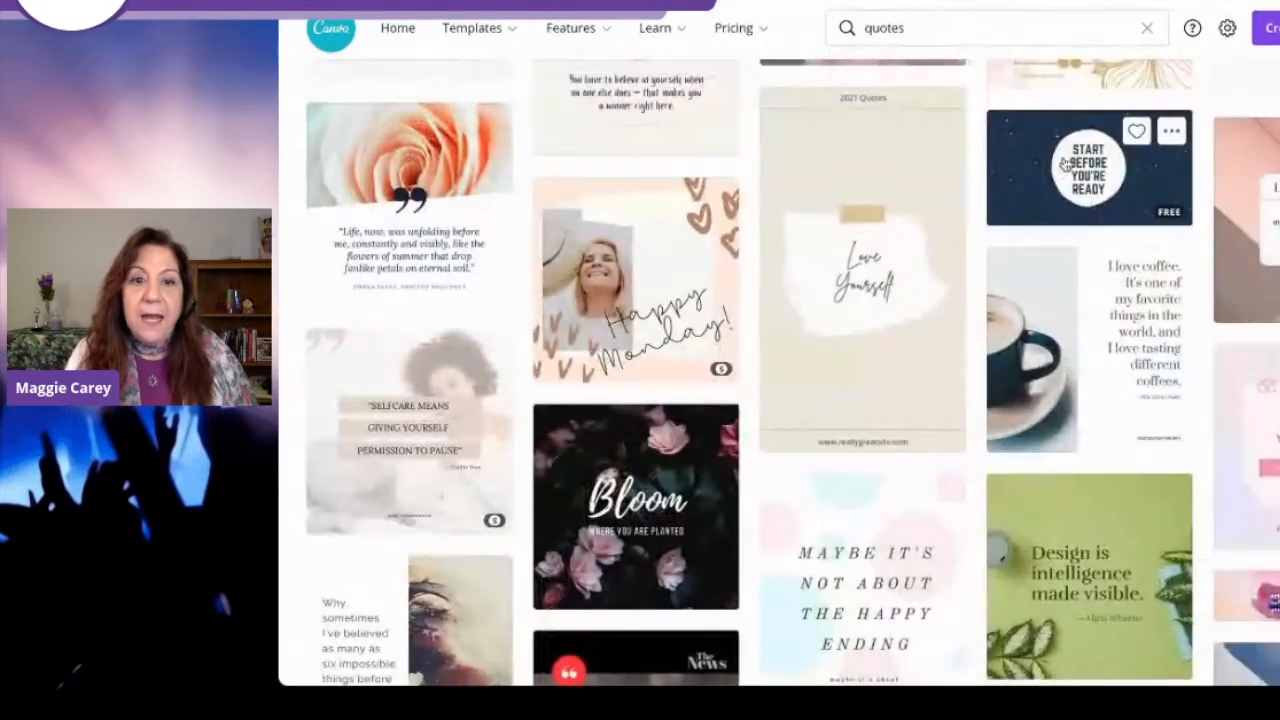
scroll(1065, 163, "down", 4)
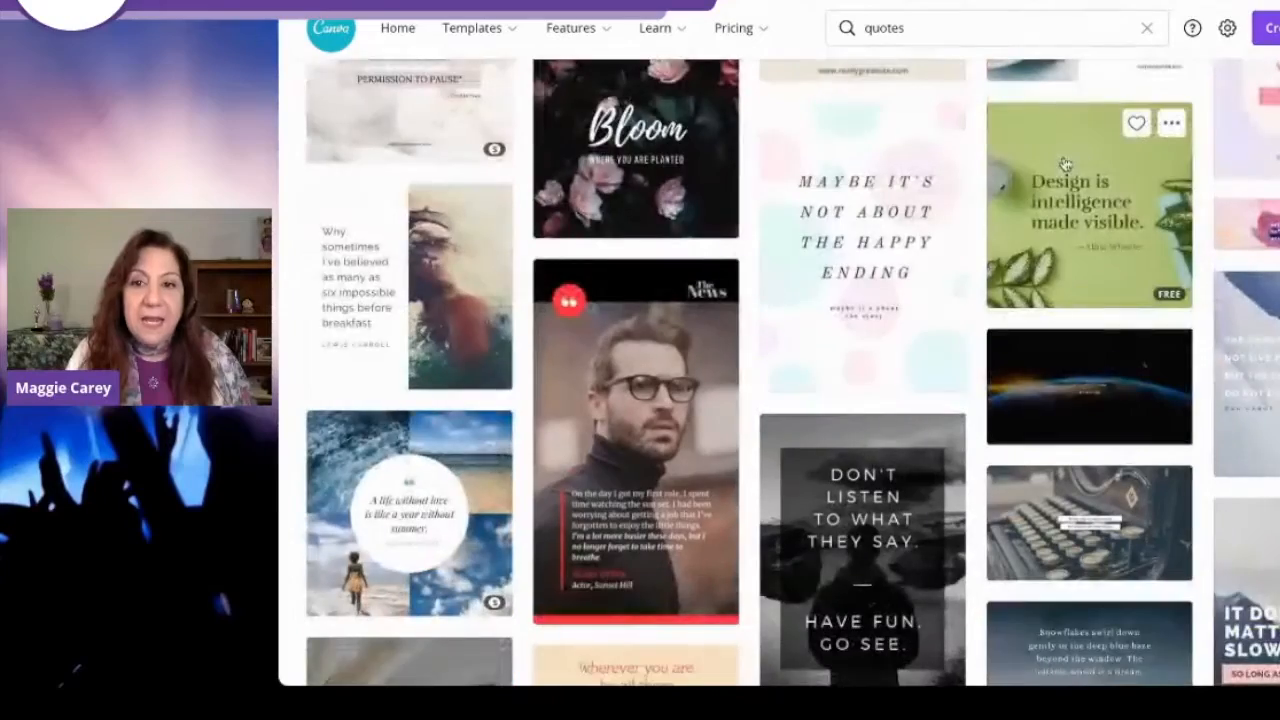
scroll(1065, 163, "down", 6)
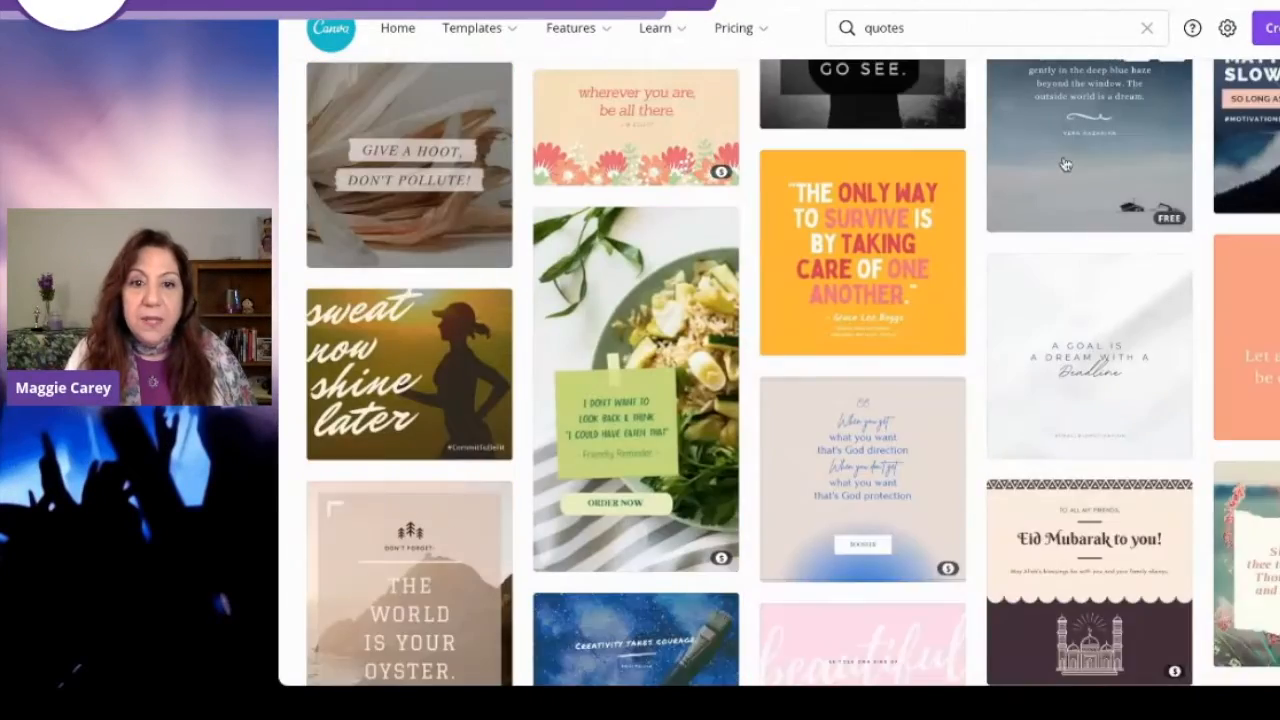
scroll(1065, 163, "down", 4)
scroll(1065, 170, "up", 10)
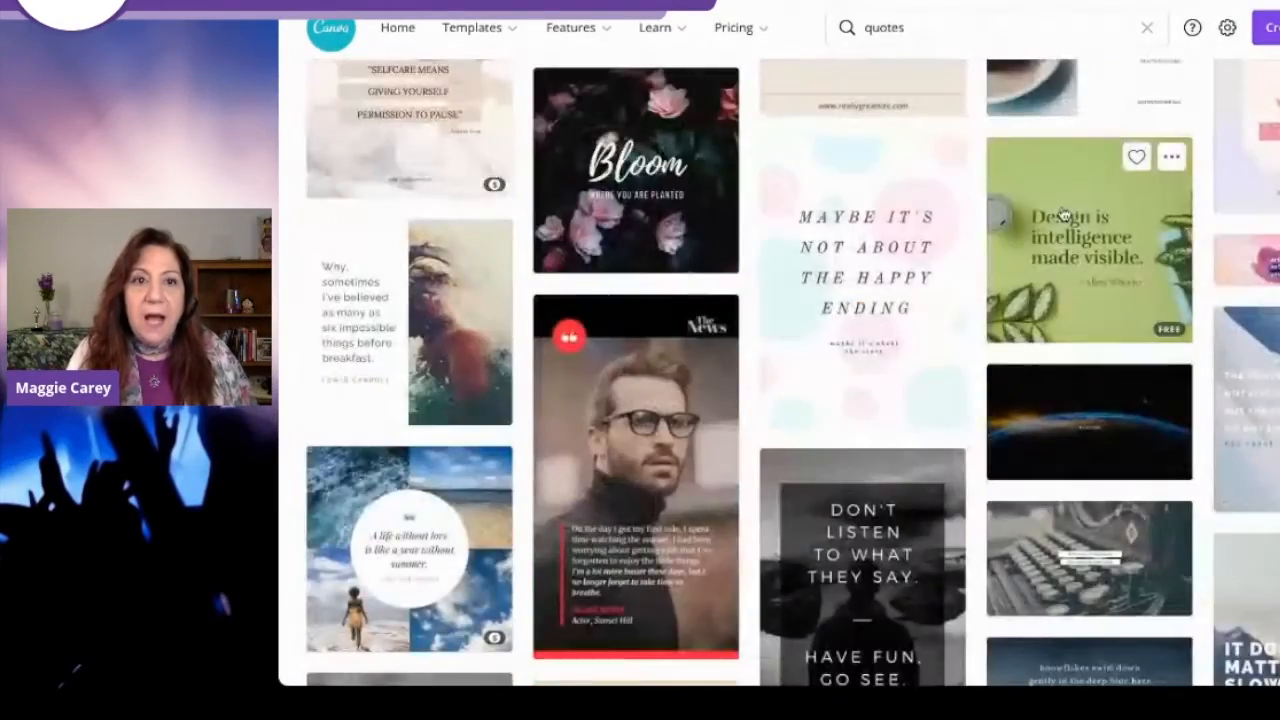
scroll(1065, 215, "up", 10)
Look up the Instagram Posts templates and create a blank Instagram Post design.
mouse_move(437, 35)
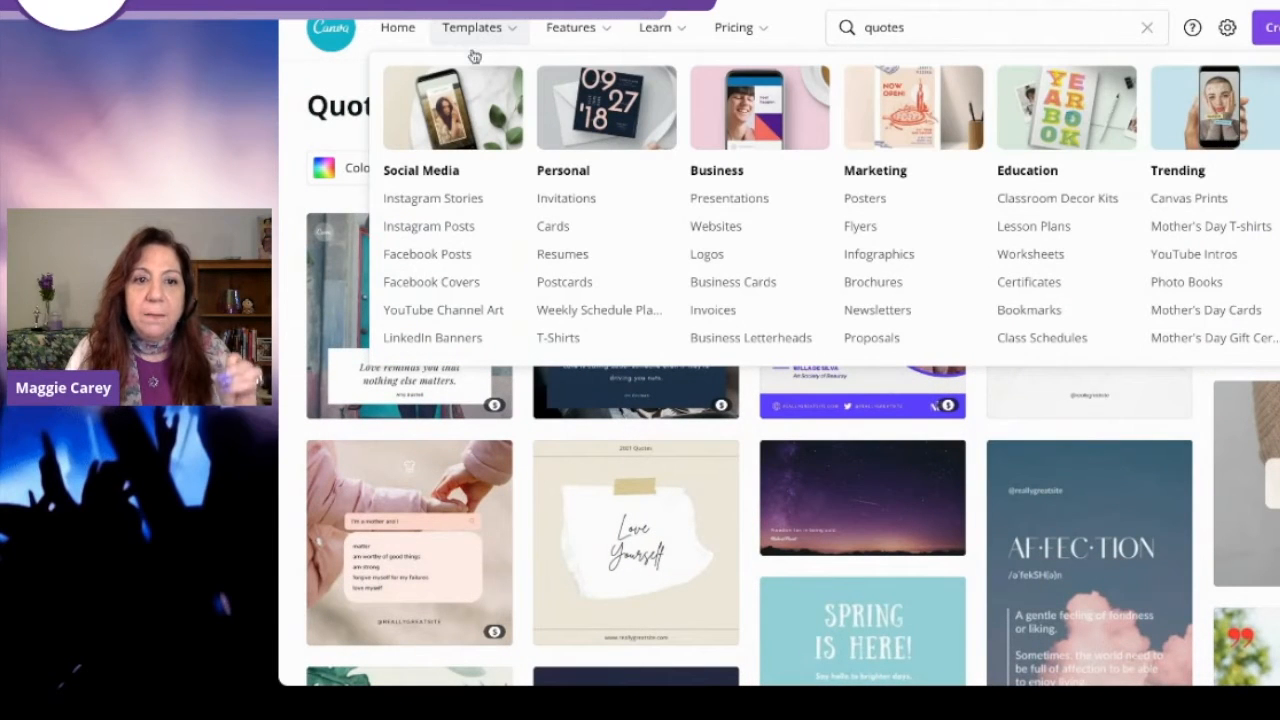
left_click(476, 225)
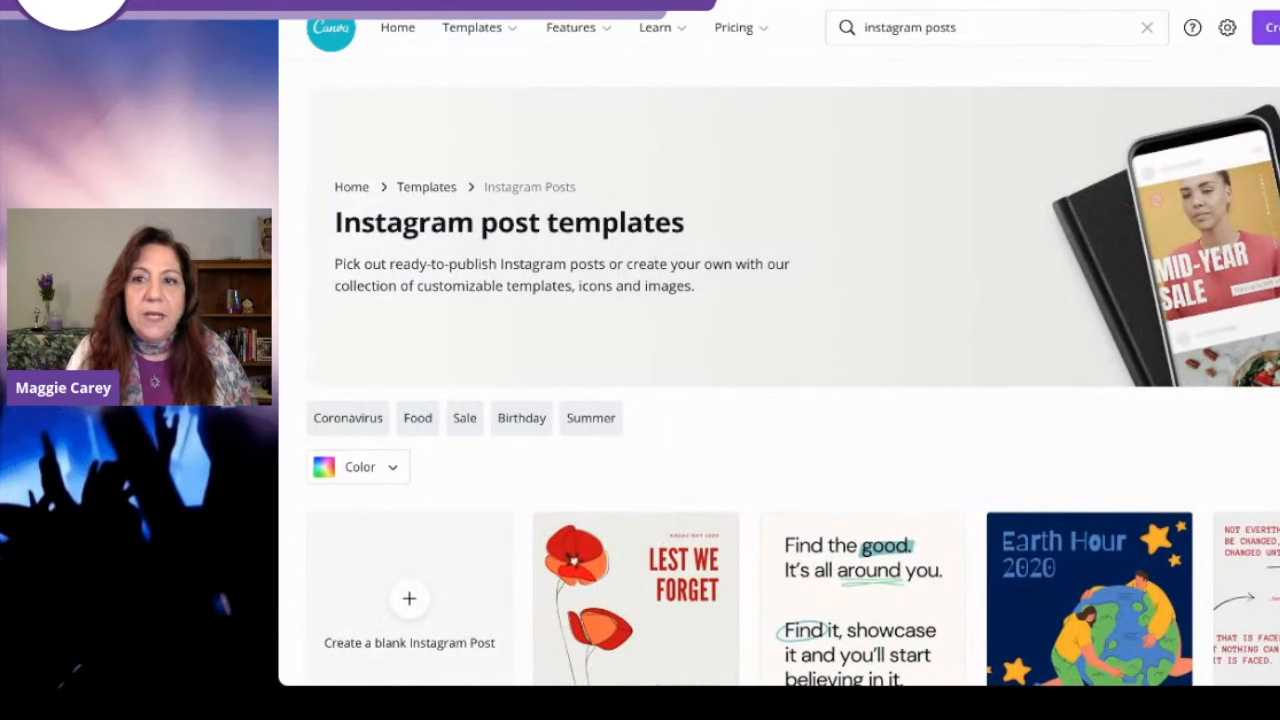
left_click(1265, 27)
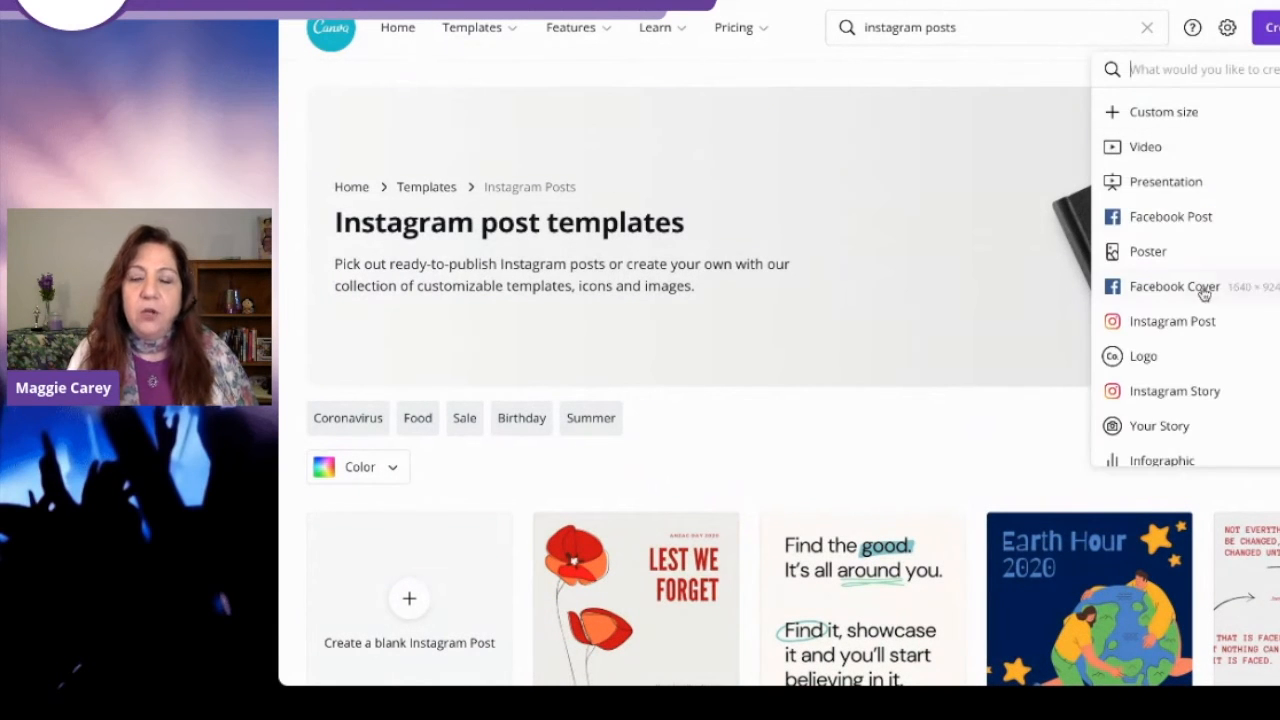
left_click(1155, 321)
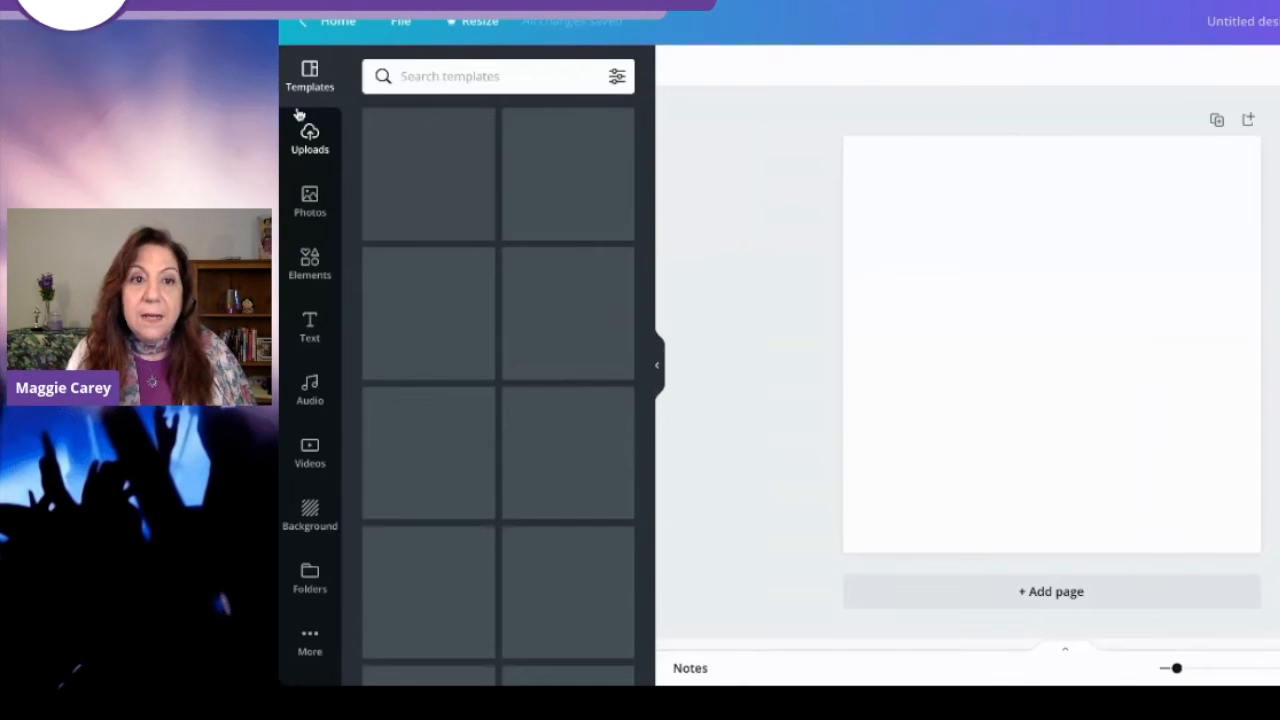
Search the templates for "quote" and apply the one with a man's photo beside a black text panel.
left_click(492, 75)
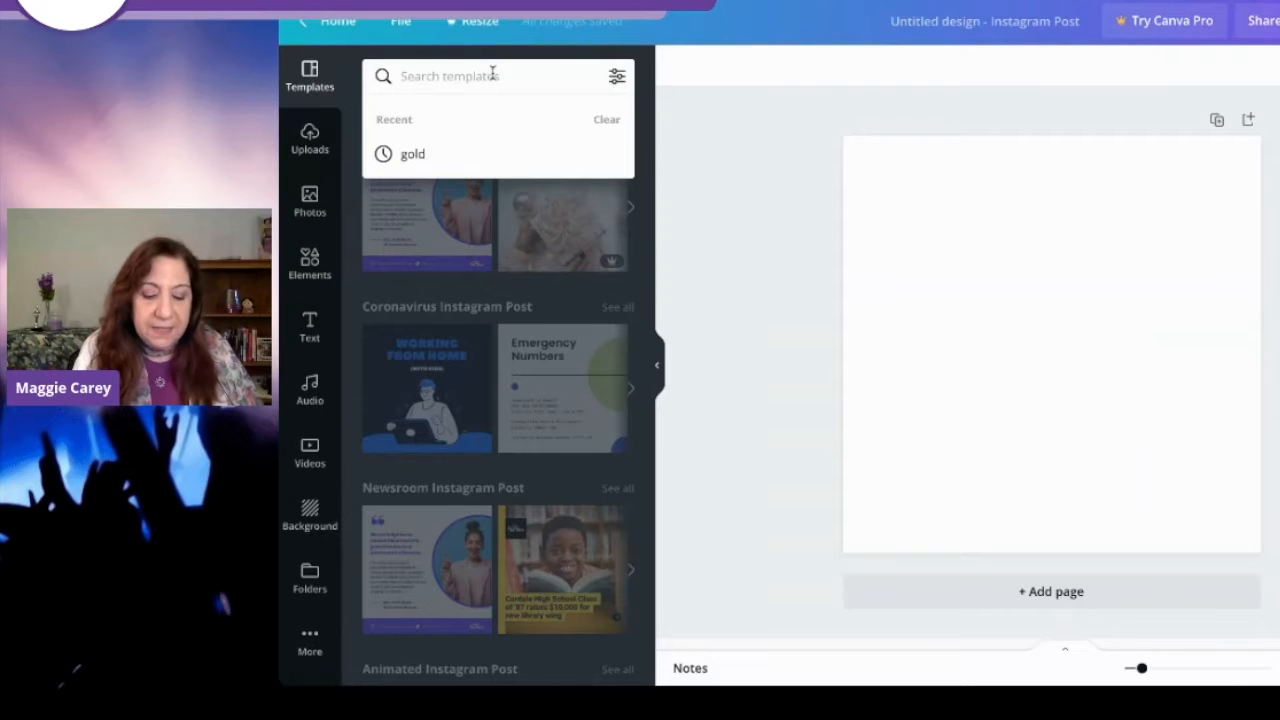
type("quote")
key("Return")
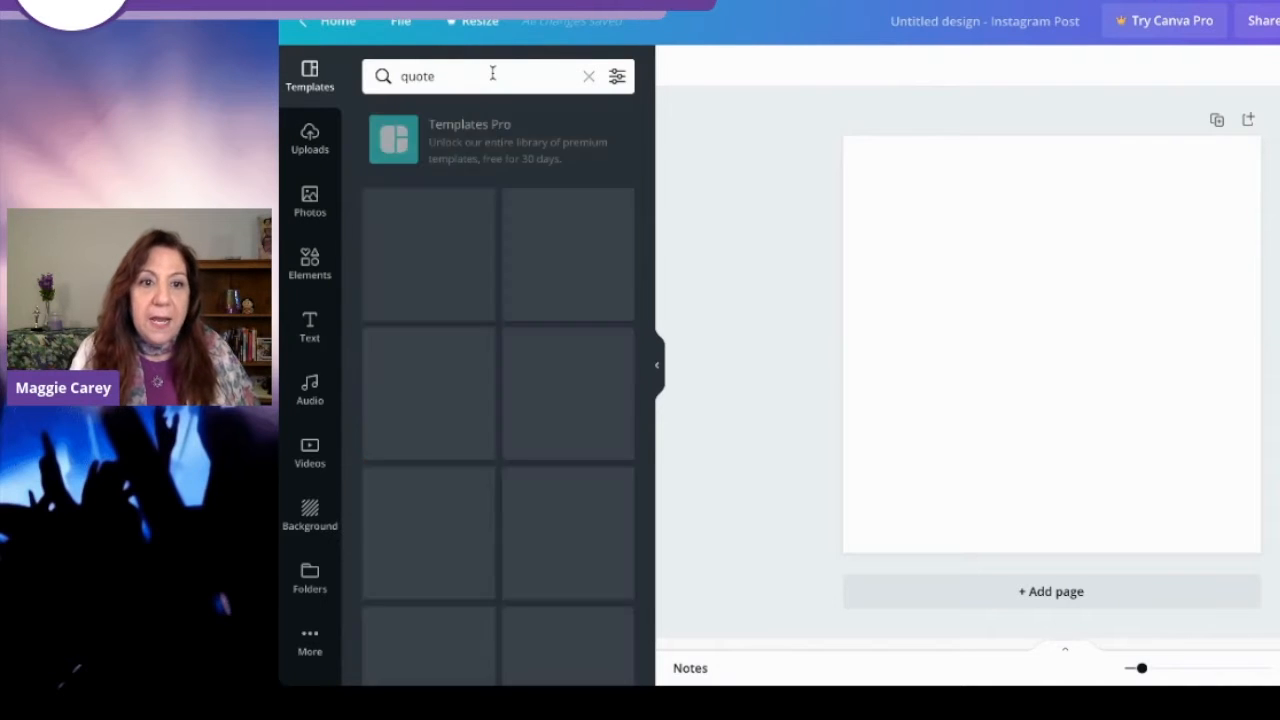
scroll(468, 374, "down", 3)
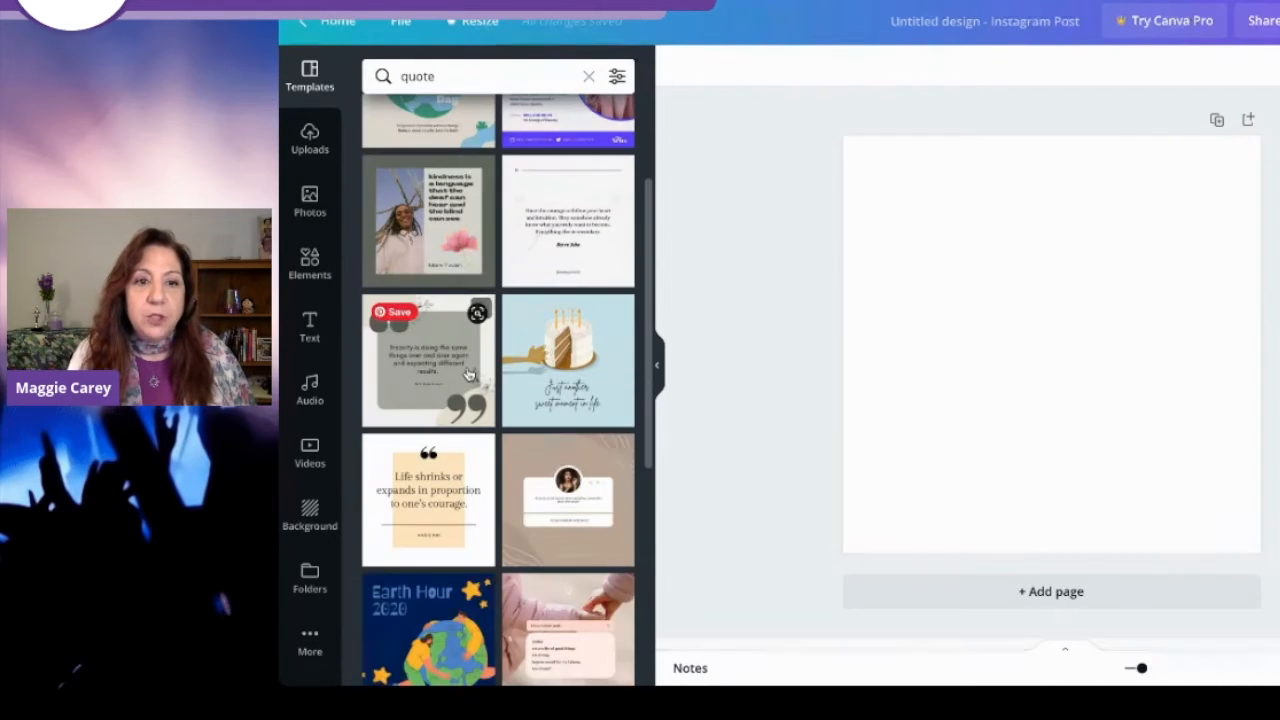
scroll(468, 374, "down", 5)
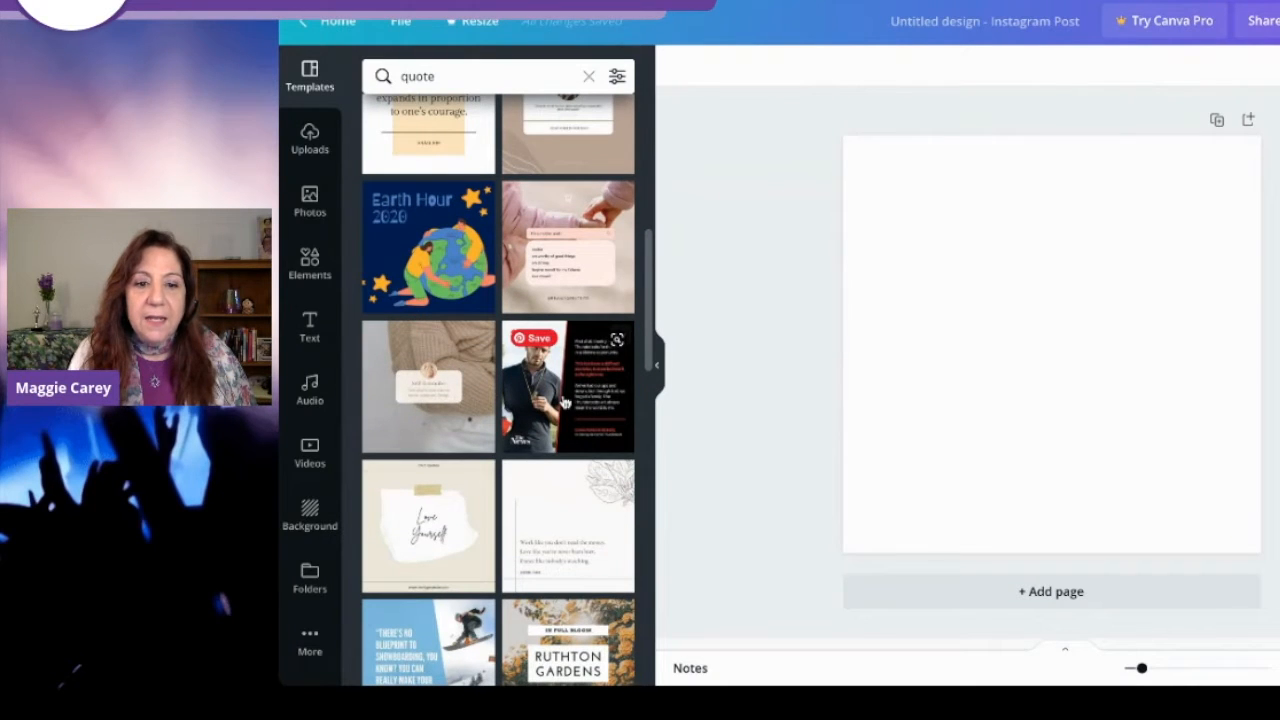
left_click(565, 402)
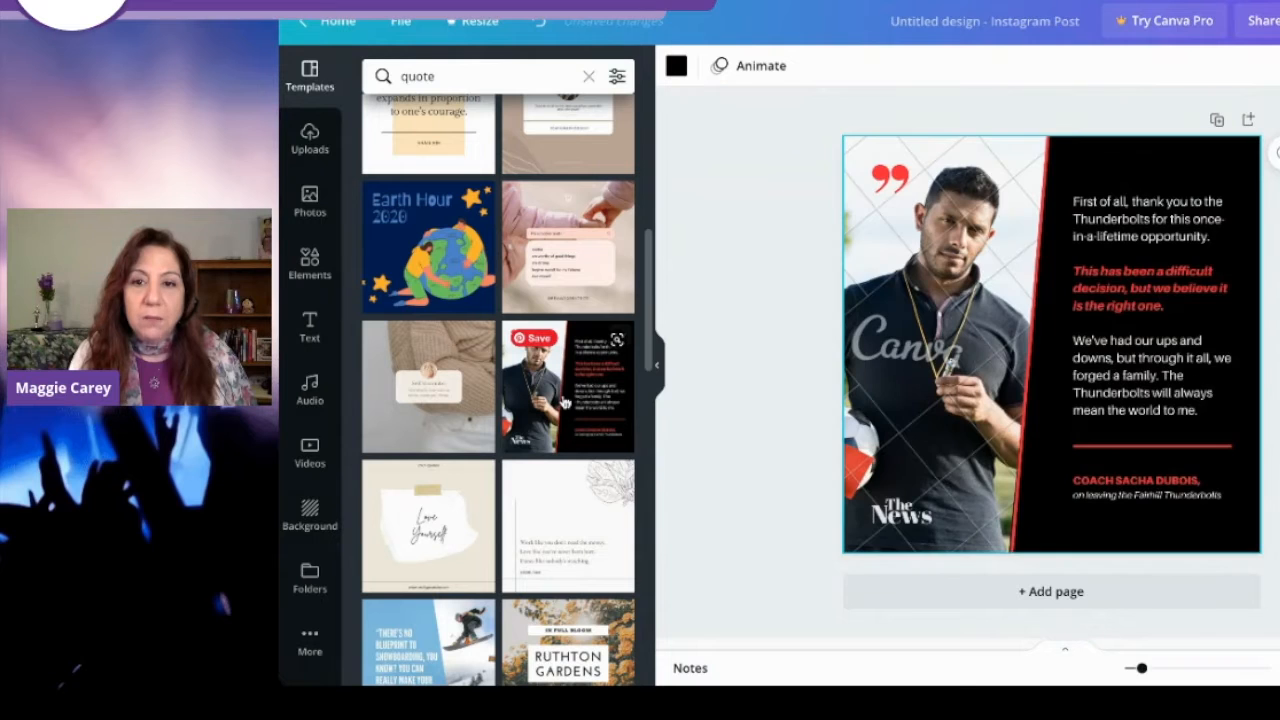
Replace the template's whole body text with the copied Shakespeare quote and delete the "Read more at" source link.
triple_click(1118, 228)
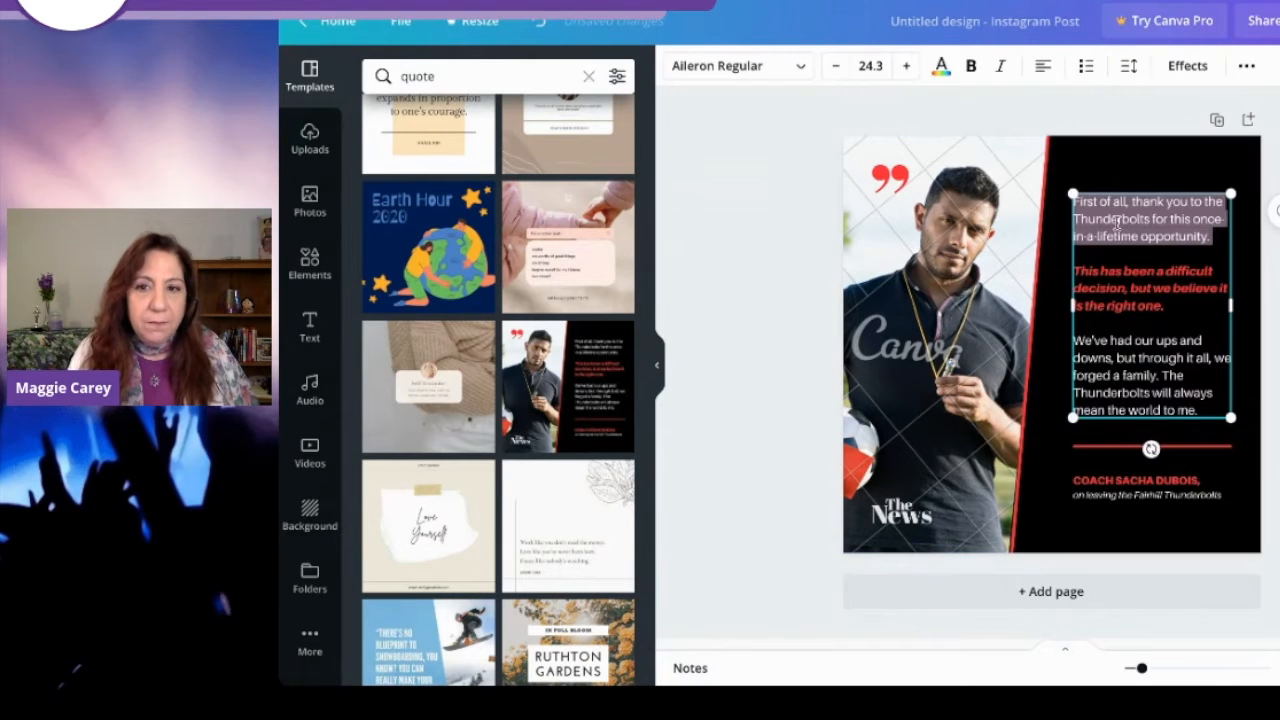
key("ctrl+a")
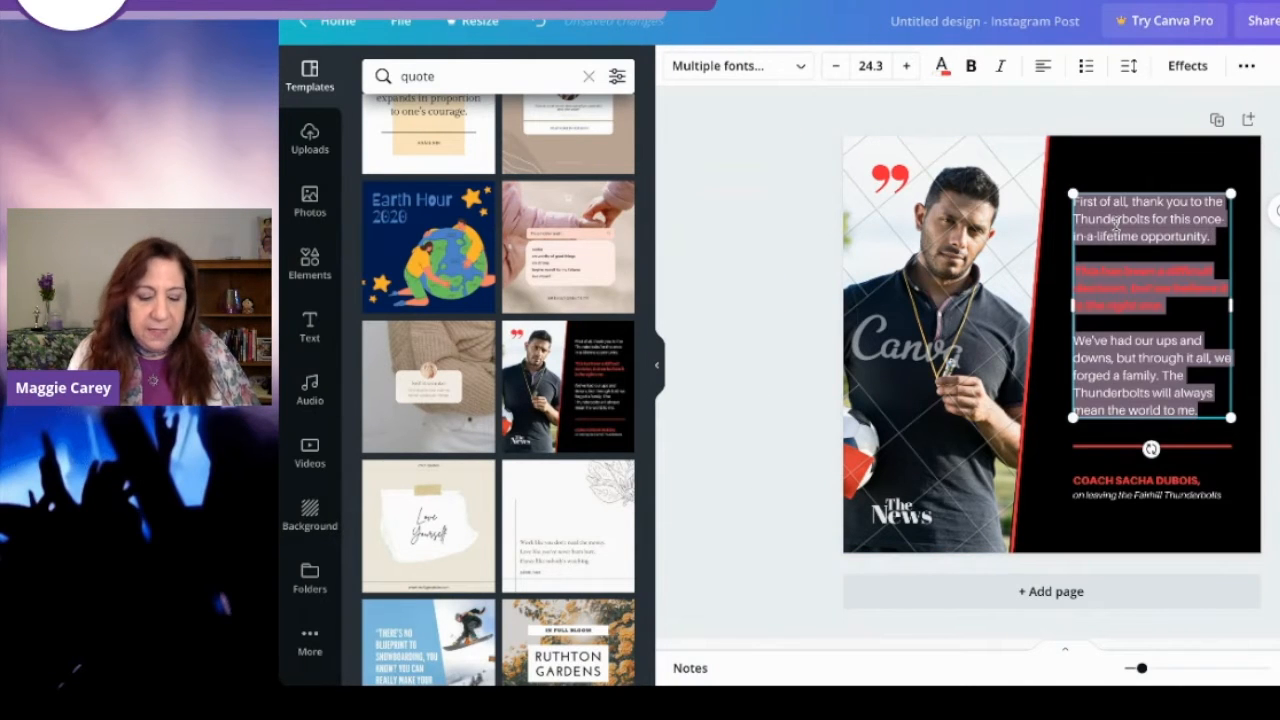
type("Some are born great, some achieve greatness, and some have greatness thrust upon them. William Shakespeare Read more at https://www.brainyquote.com/authors/william-shakespeare-quotes")
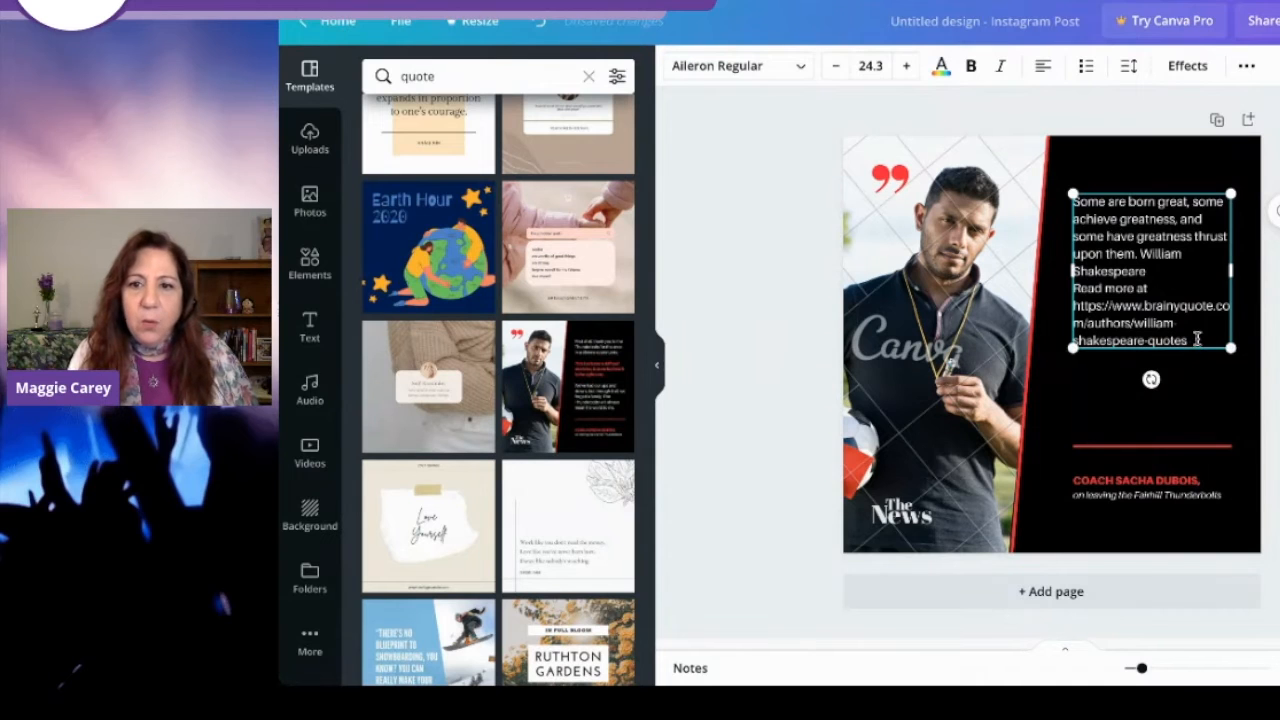
left_click_drag(1199, 339, 1074, 290)
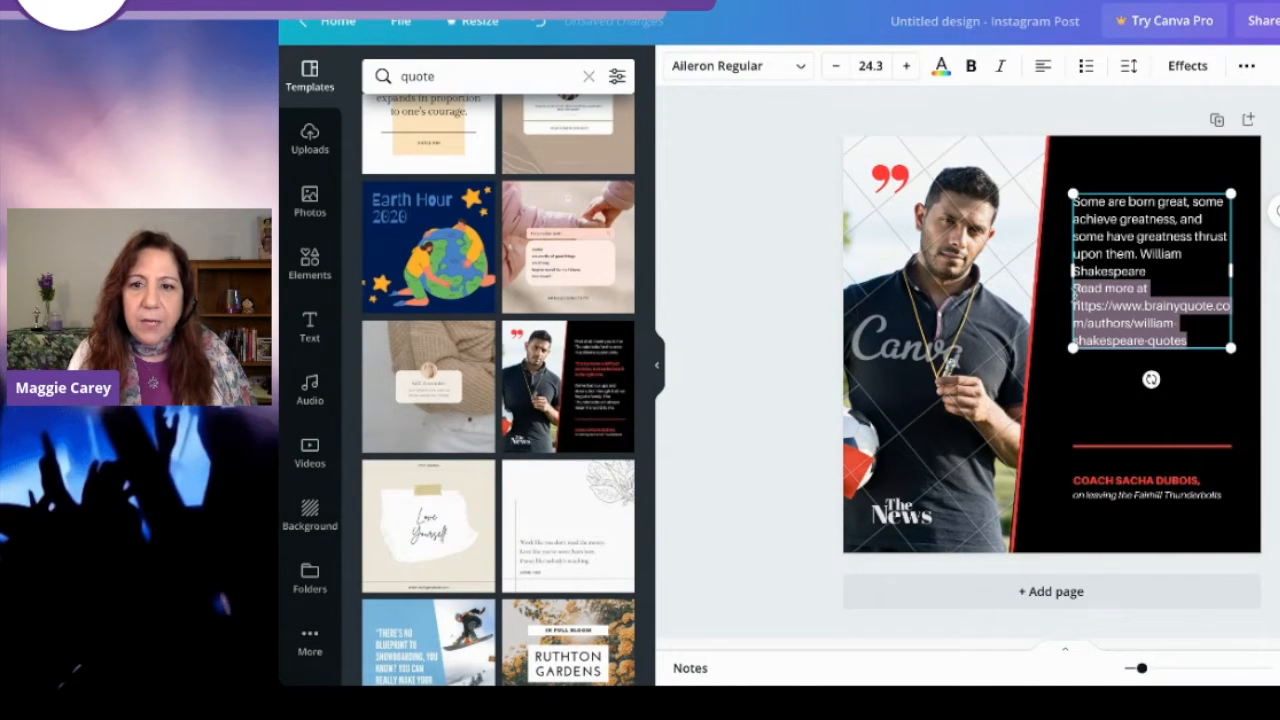
key("BackSpace")
key("BackSpace")
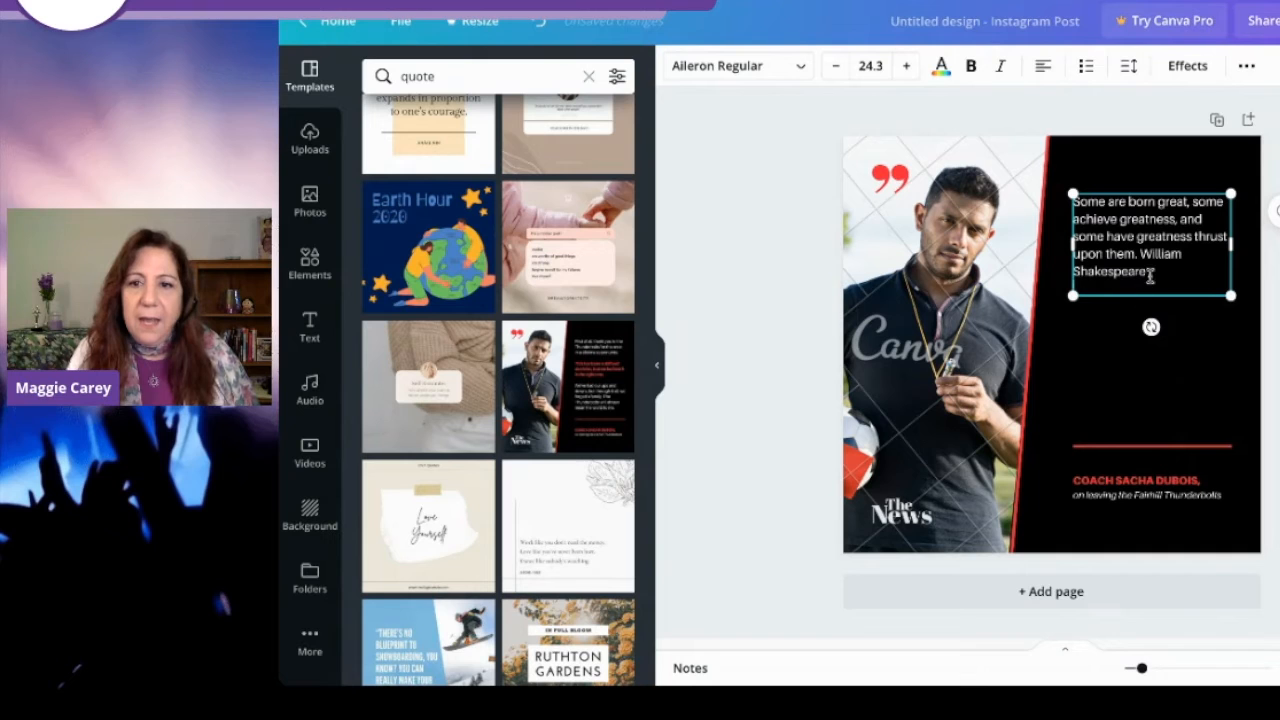
Move "William Shakespeare" from the quote into the attribution beneath the red line, replacing the coach's name and the descriptive text.
left_click_drag(1150, 272, 1141, 254)
key("ctrl+c")
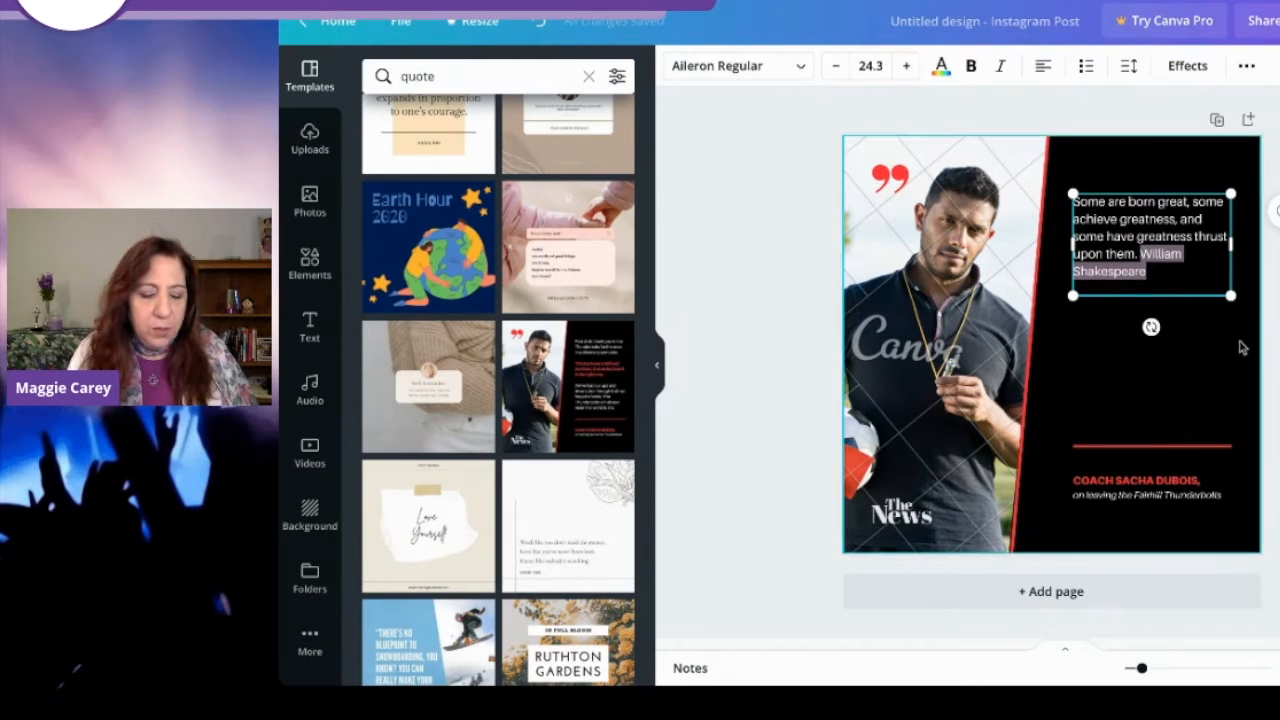
key("BackSpace")
left_click(1151, 480)
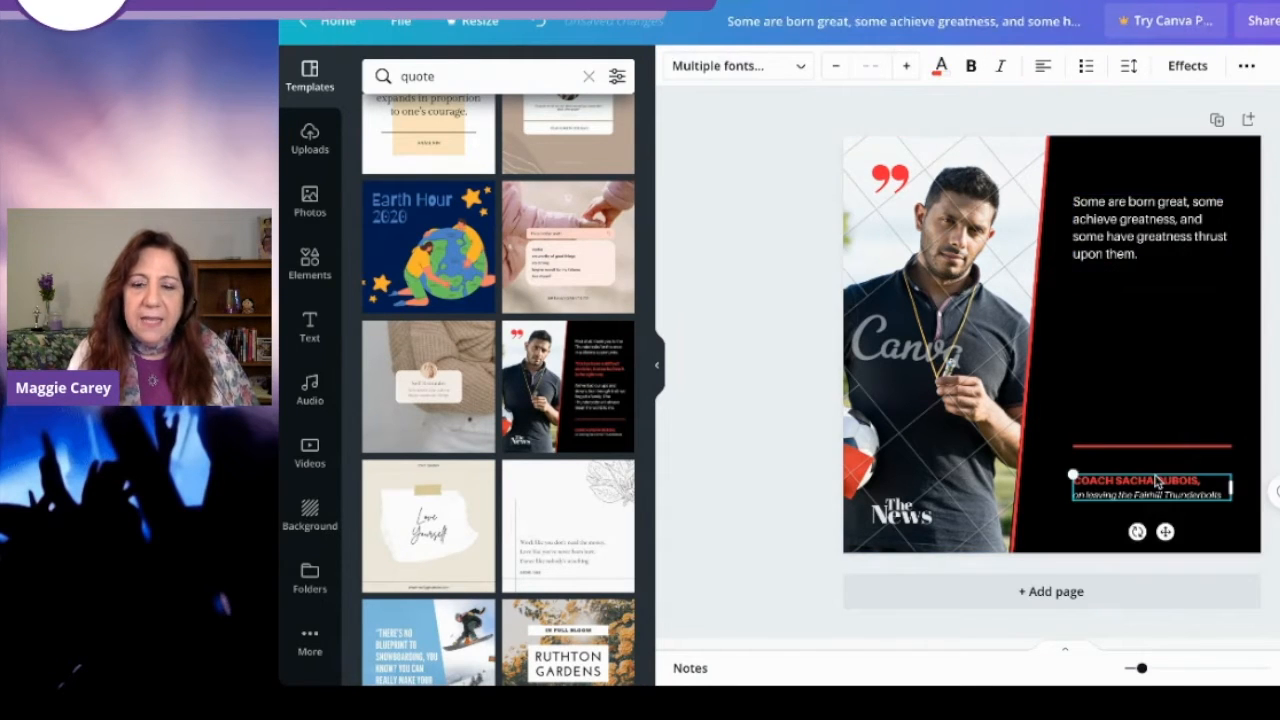
triple_click(1155, 478)
key("ctrl+v")
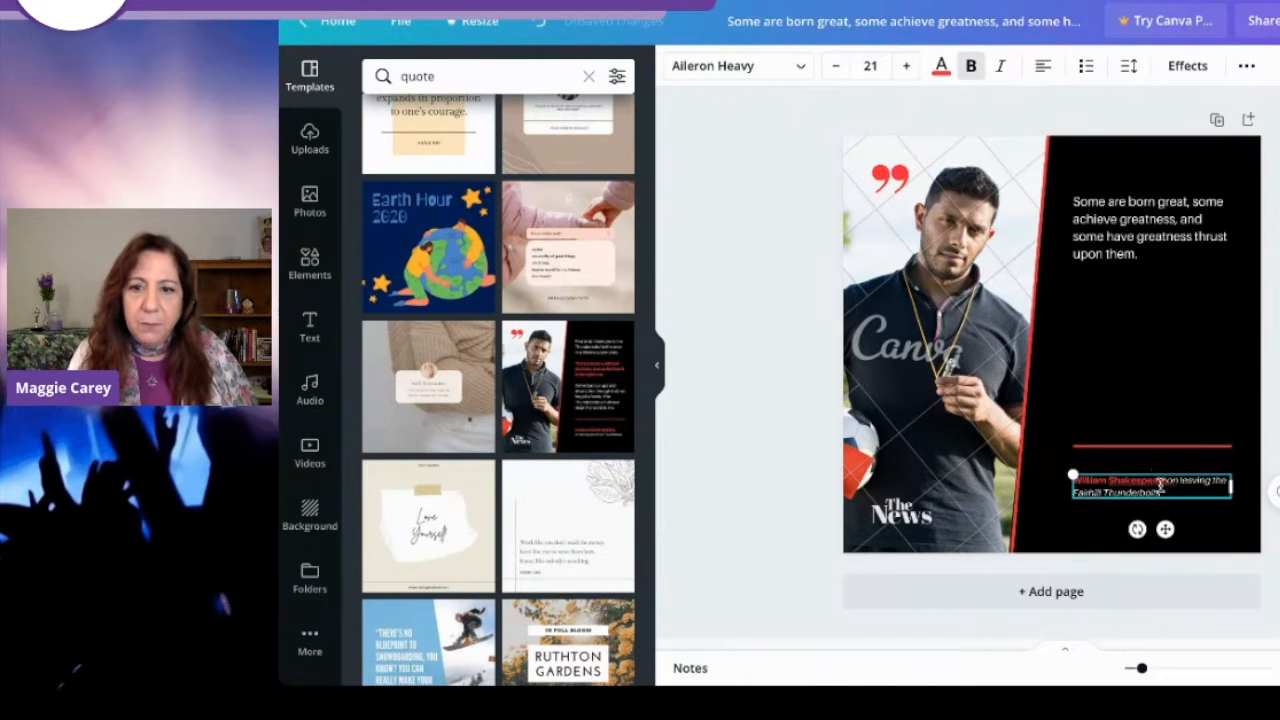
key("shift+Down")
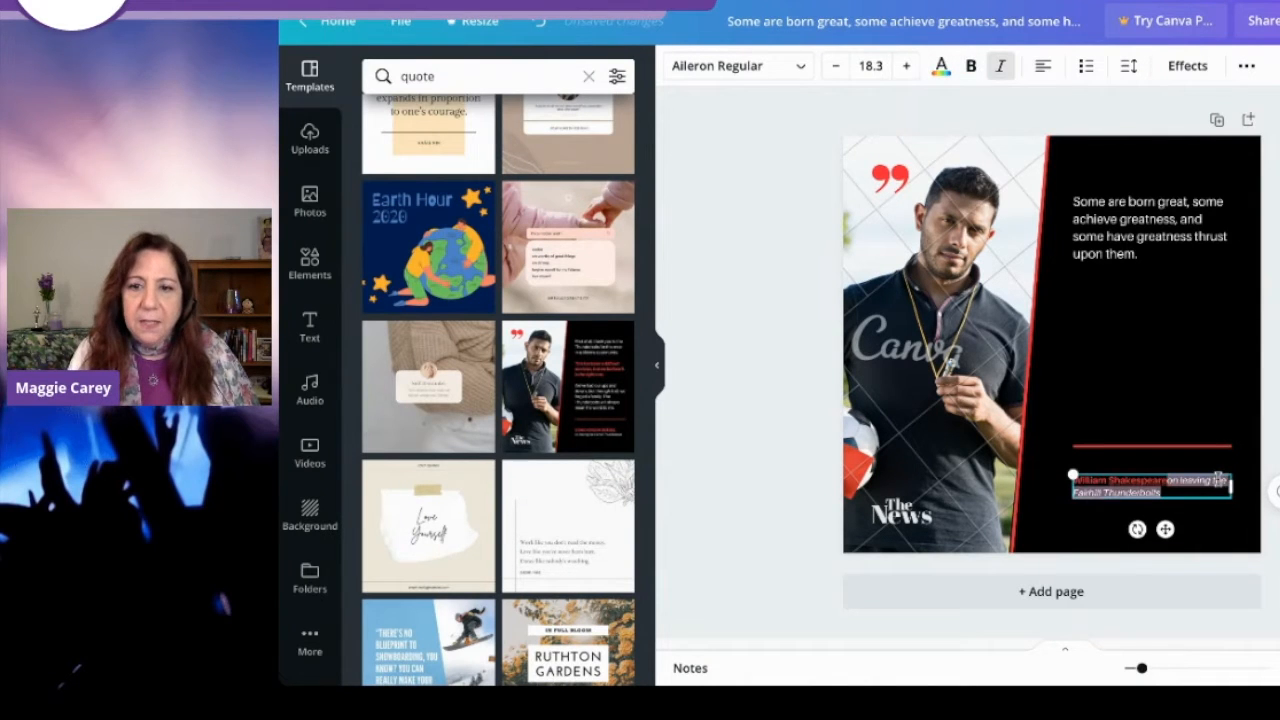
key("BackSpace")
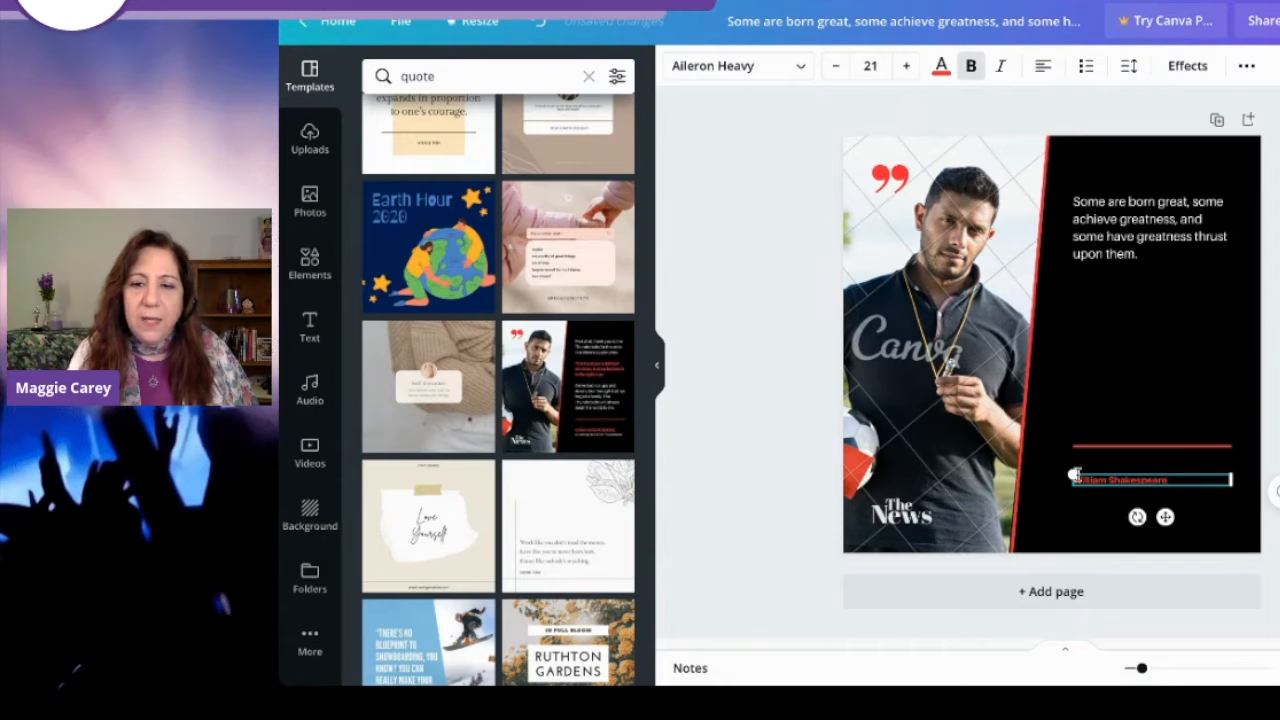
Increase the font size of the "William Shakespeare" attribution by several increments.
triple_click(1105, 478)
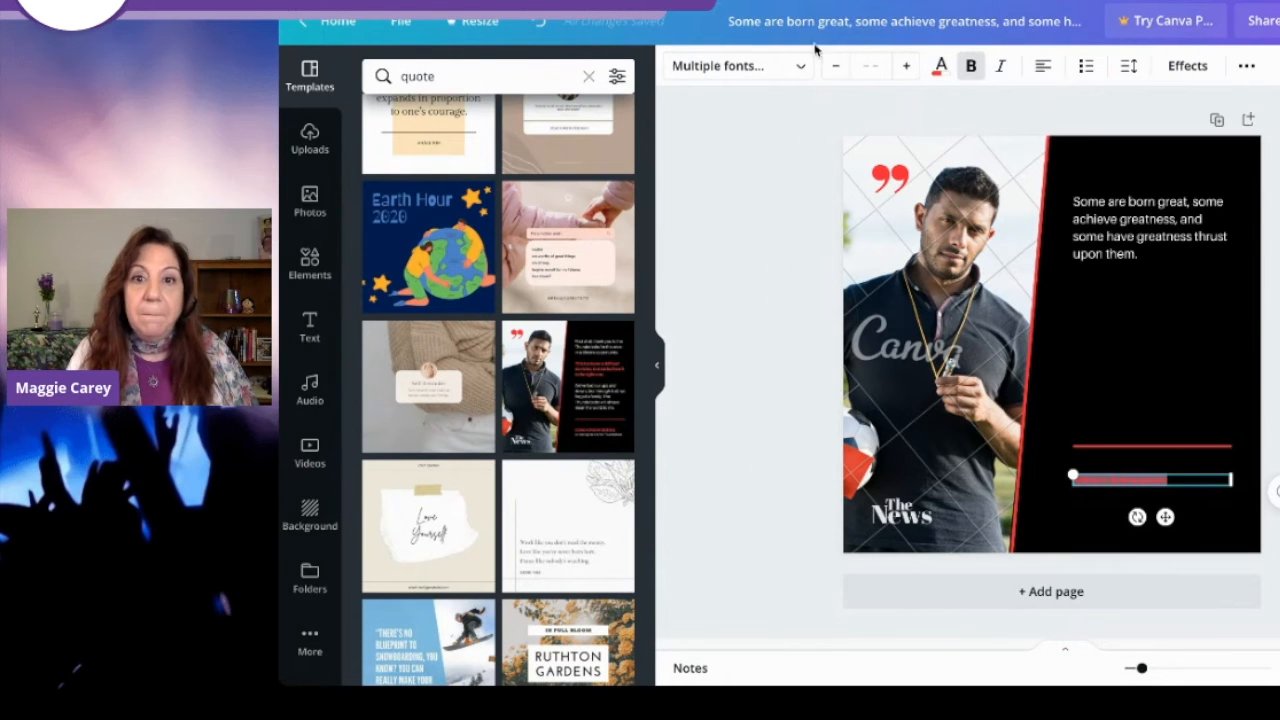
left_click(910, 68)
left_click(910, 68)
left_click(910, 68)
left_click(910, 68)
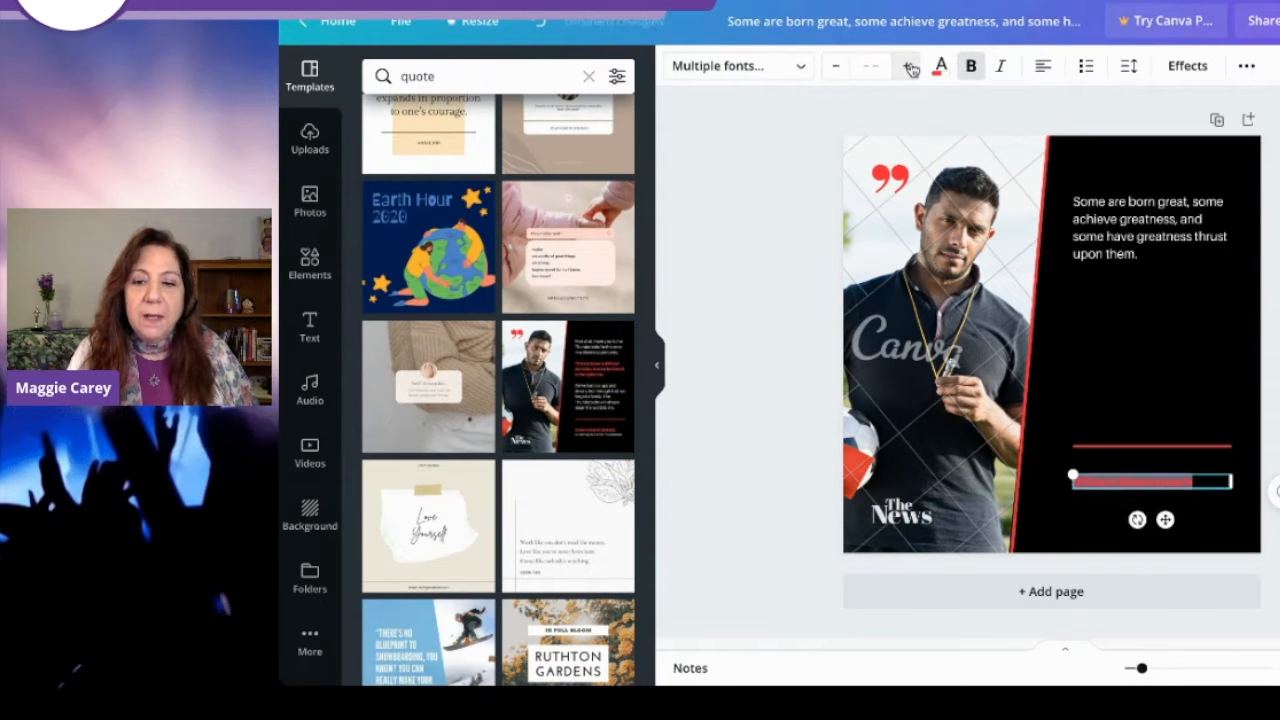
left_click(910, 68)
left_click(910, 68)
left_click(910, 68)
left_click(910, 68)
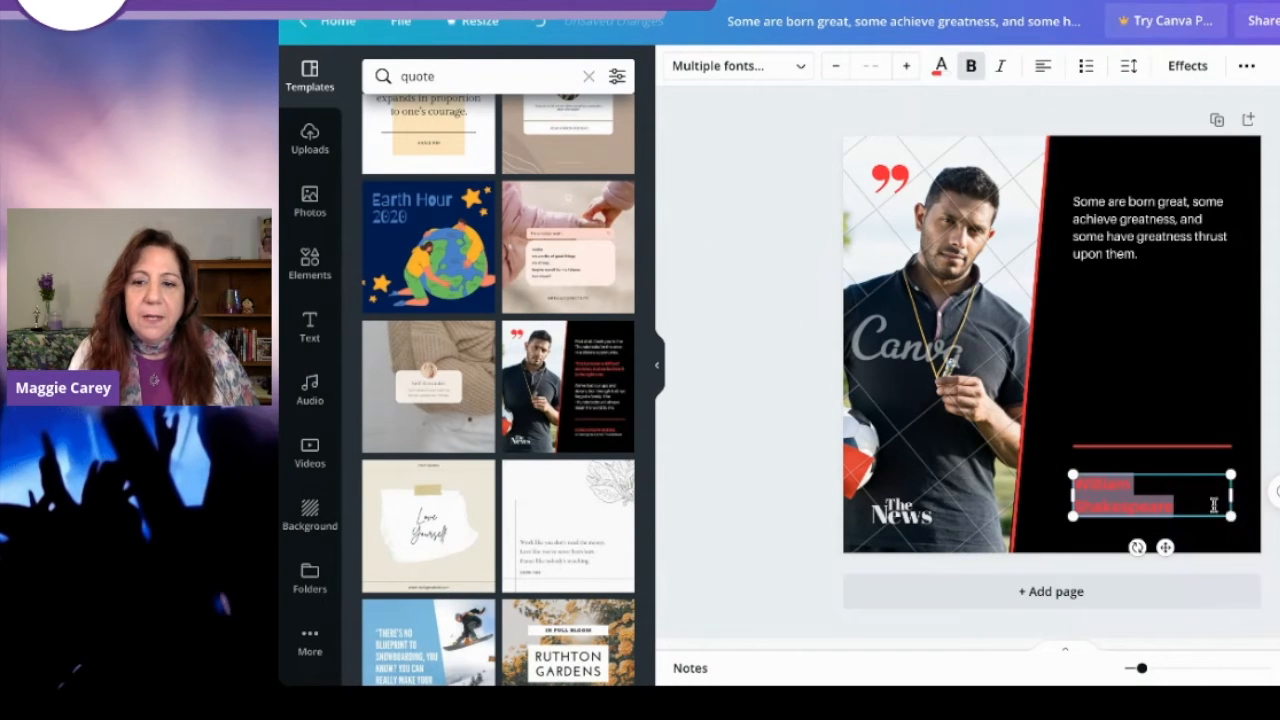
Widen the attribution box to fit the name on one line, placing it centre-aligned just beneath the red line.
left_click_drag(1231, 495, 1252, 494)
left_click_drag(1176, 528, 1167, 510)
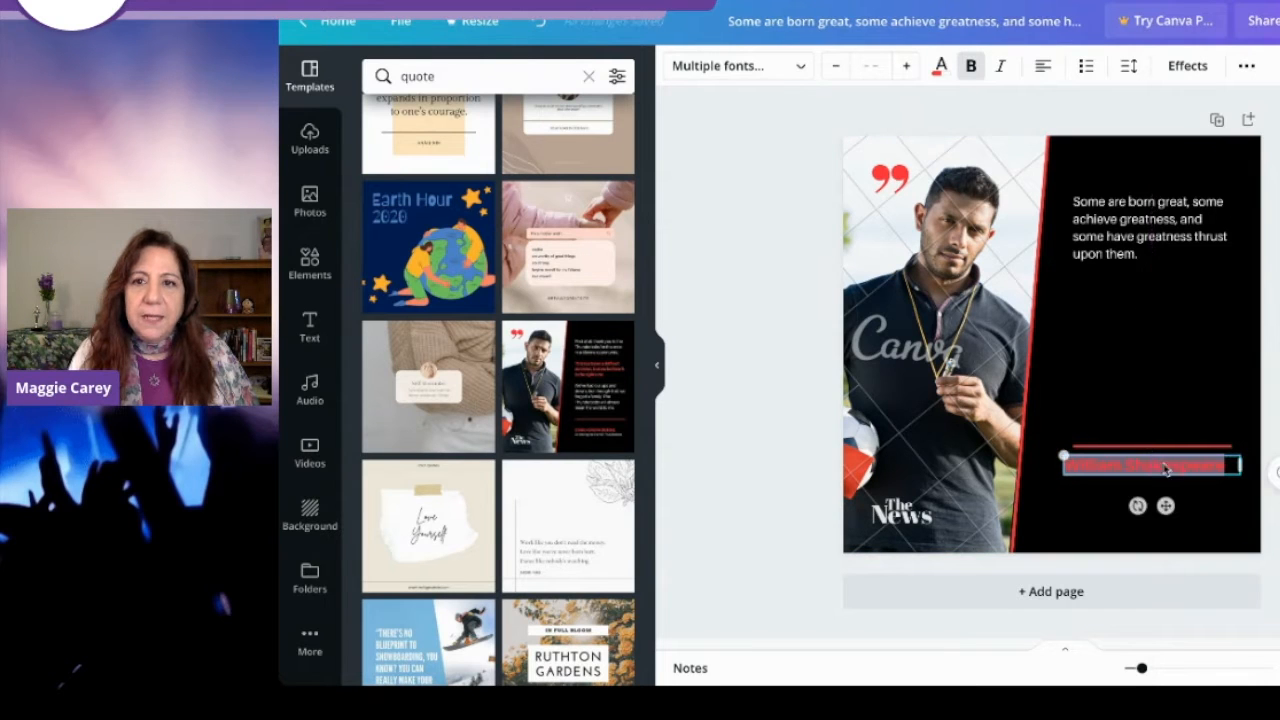
left_click(1041, 66)
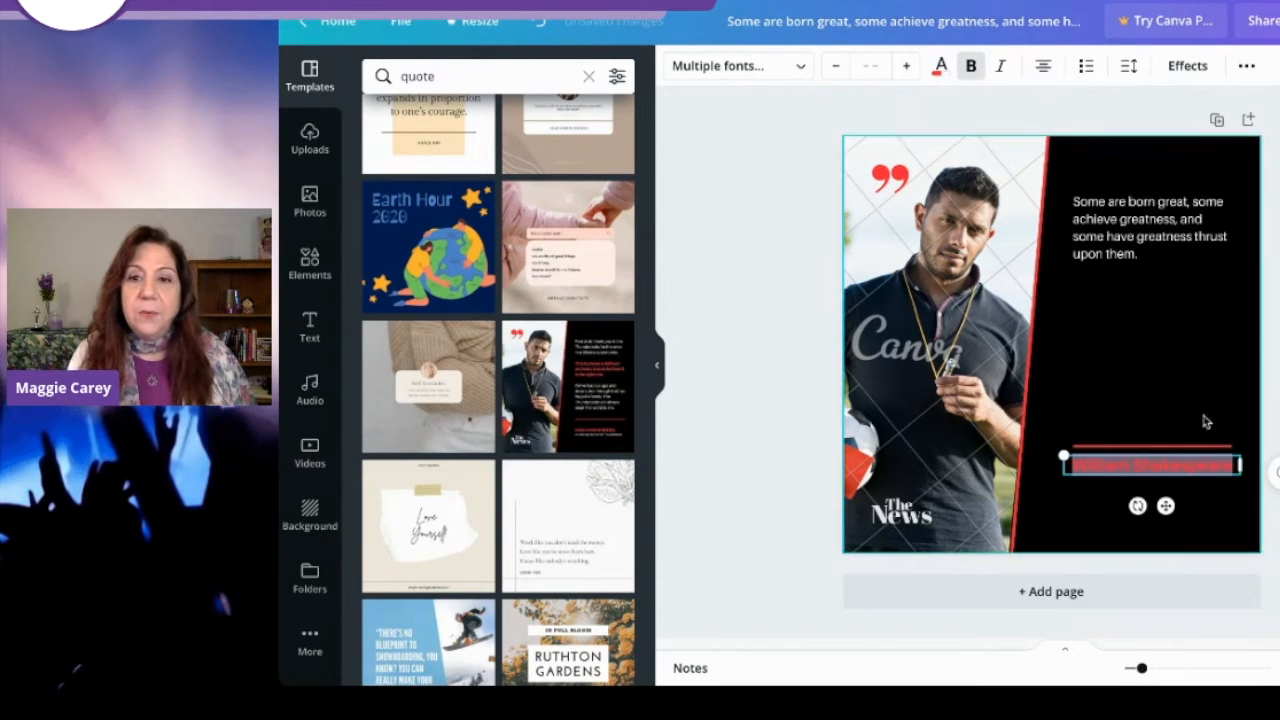
Enlarge the quote text box slightly and set the whole quote's font size to 35.2.
left_click(1180, 262)
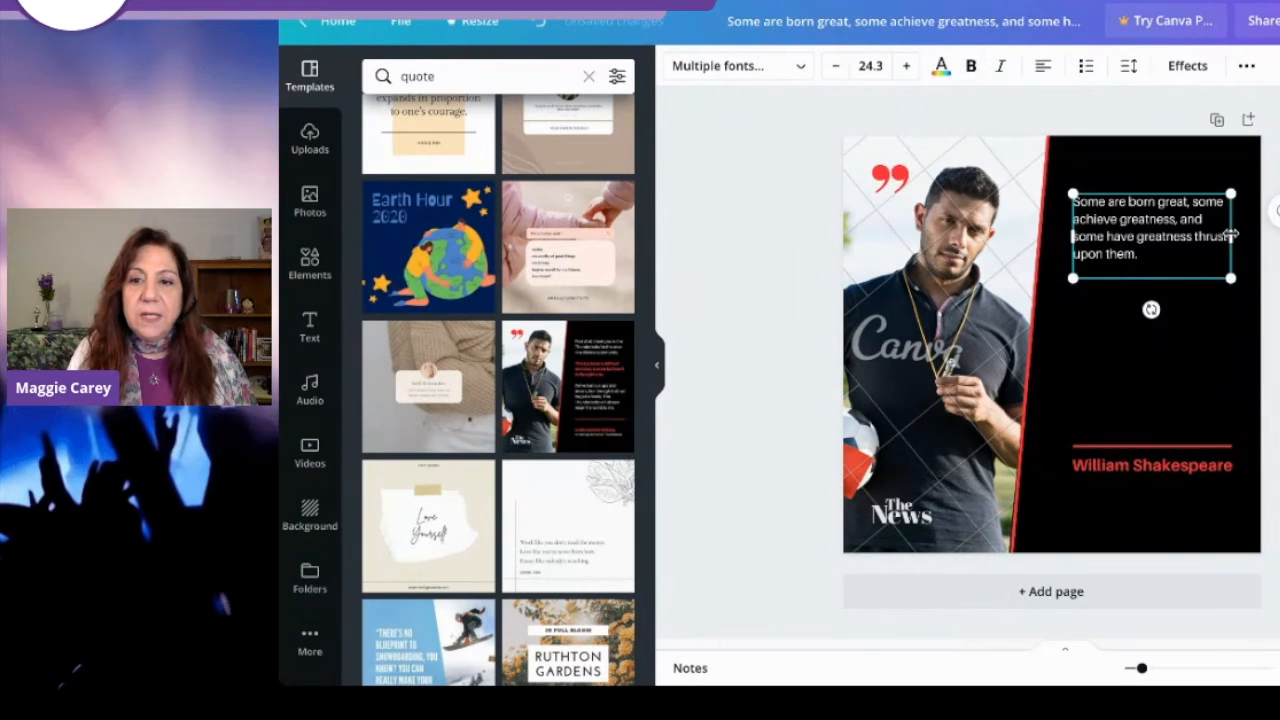
left_click_drag(1072, 283, 1114, 374)
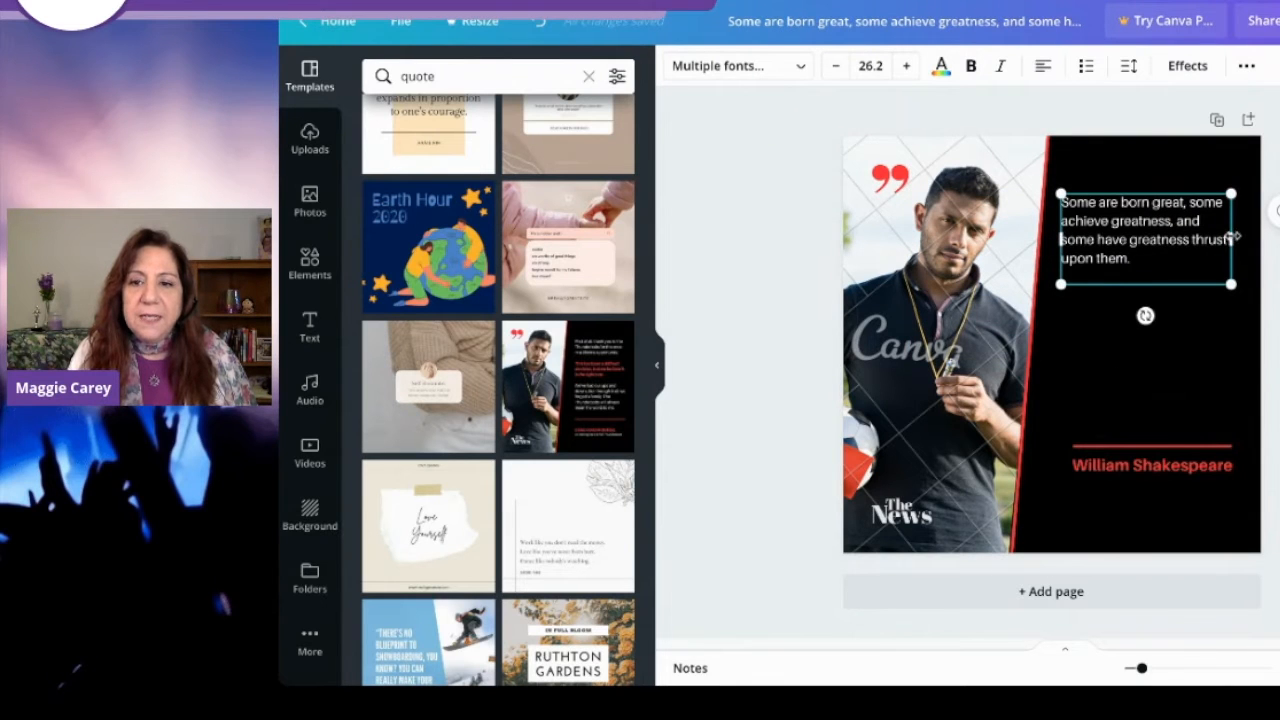
double_click(1103, 246)
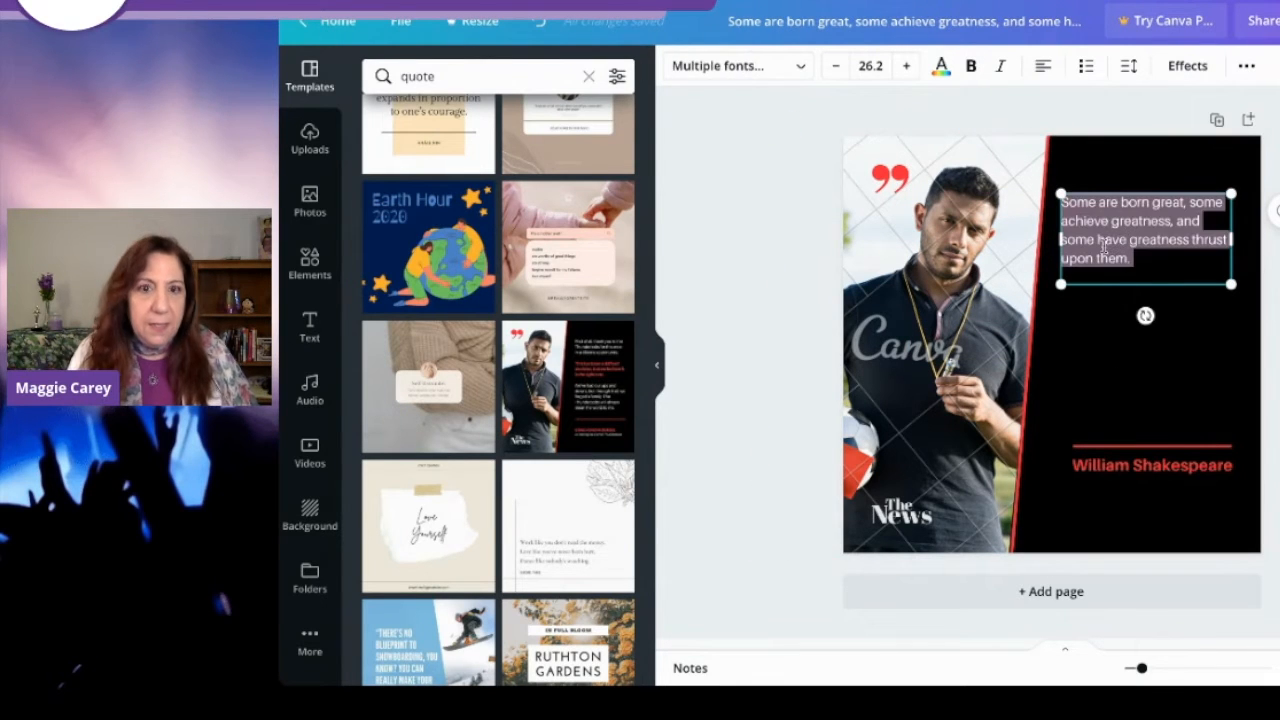
left_click(907, 67)
left_click(907, 67)
left_click(907, 67)
left_click(907, 67)
left_click(907, 67)
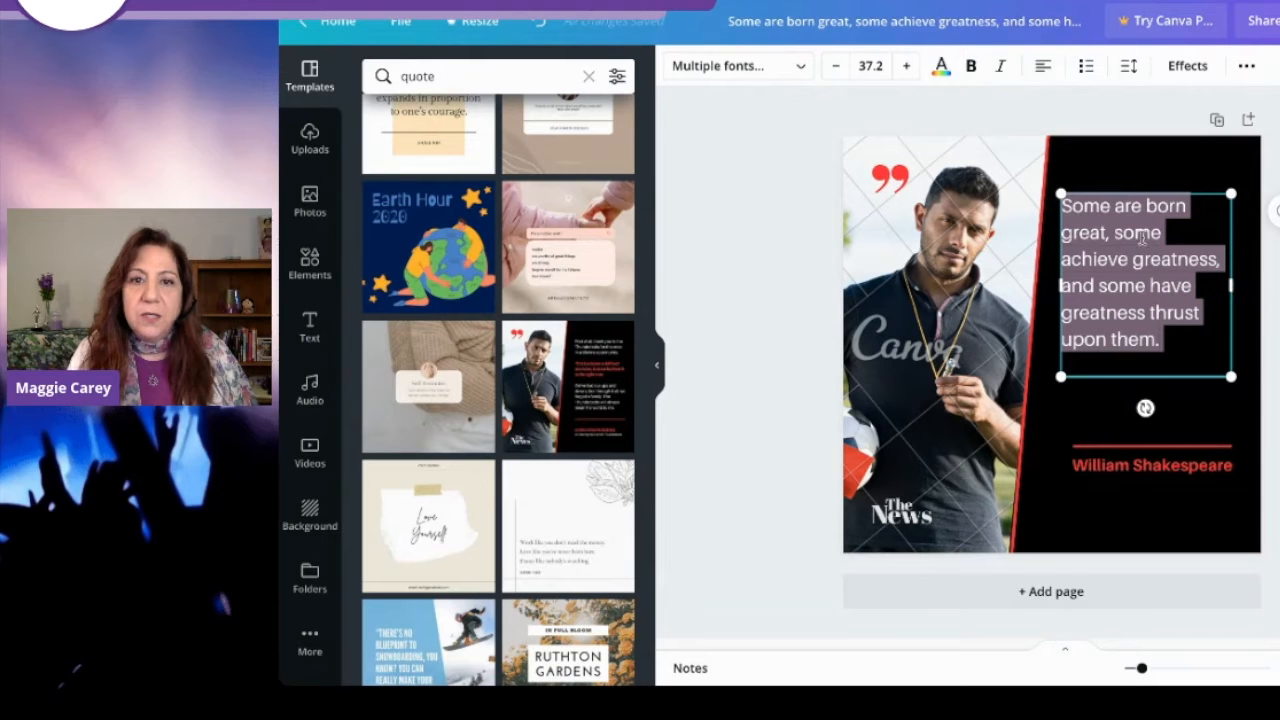
left_click(837, 70)
left_click(837, 70)
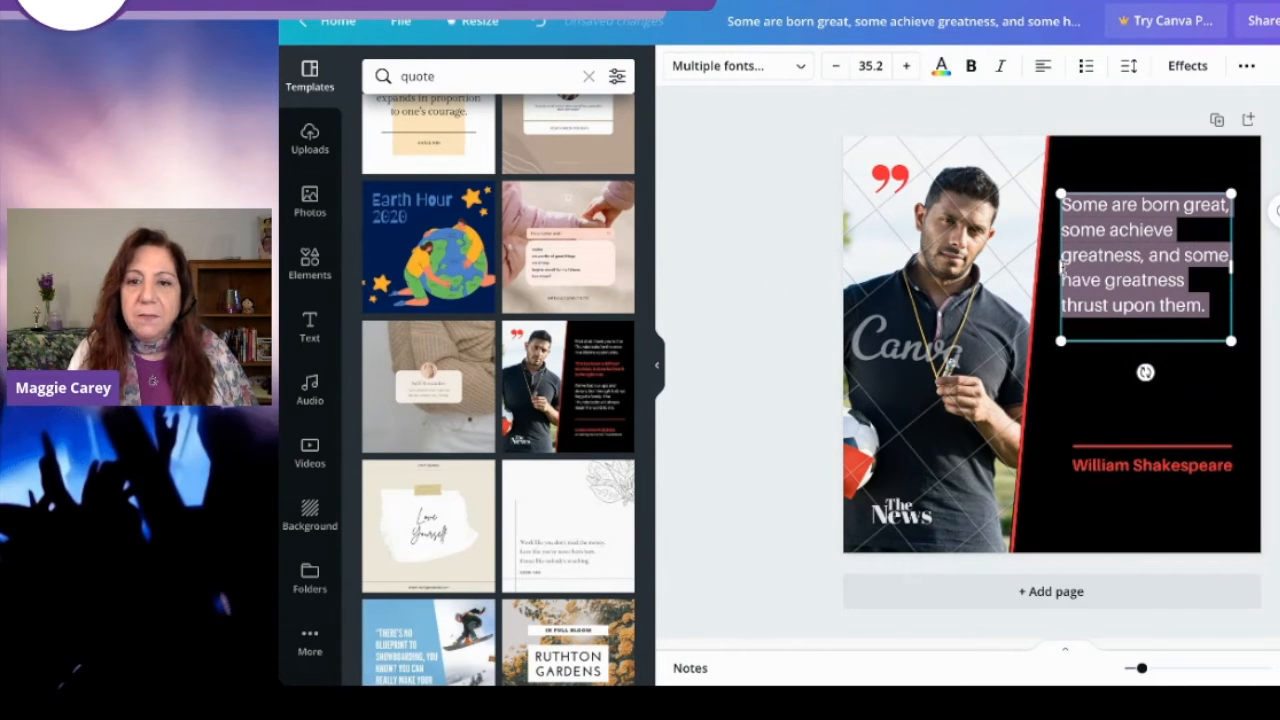
Shift the photo and its slanted red edge leftward on the page to give the quote more room.
left_click_drag(1052, 264, 940, 267)
left_click(1020, 280)
left_click(1131, 255)
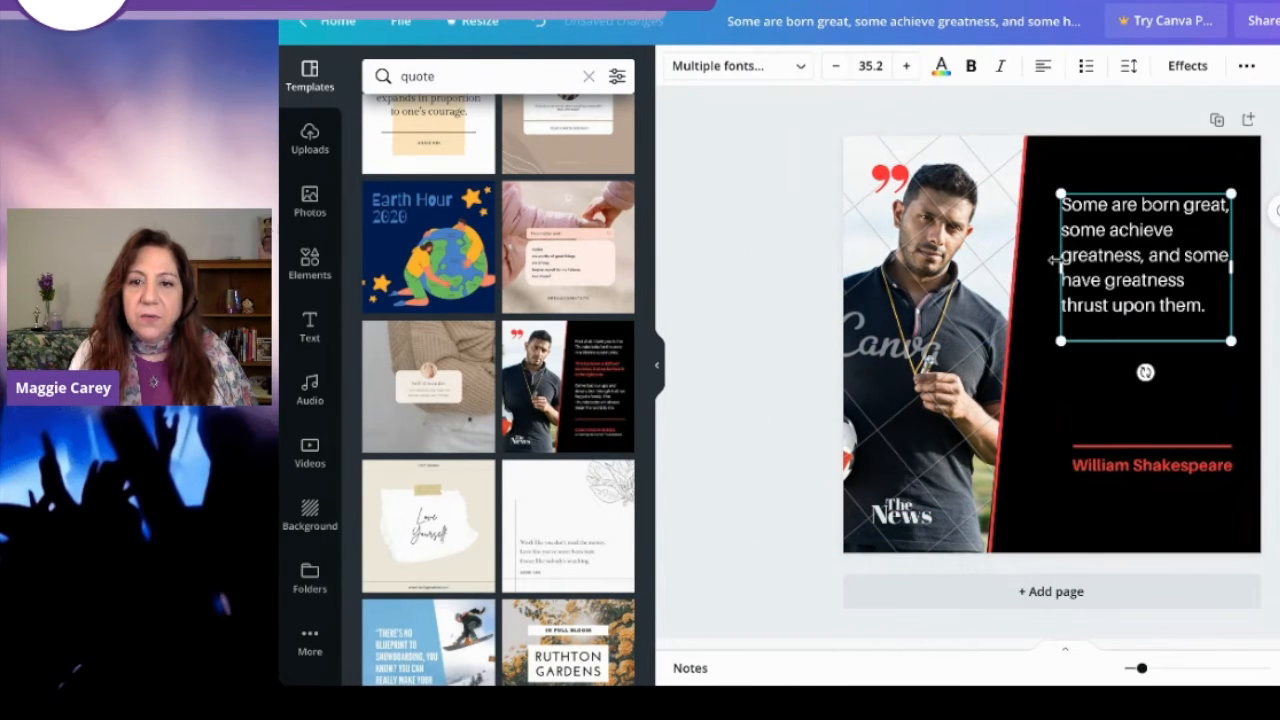
Widen the quote text box so the quote fits on four lines, and move it slightly rightward, clear of the slanted red edge.
left_click_drag(1052, 262, 1017, 263)
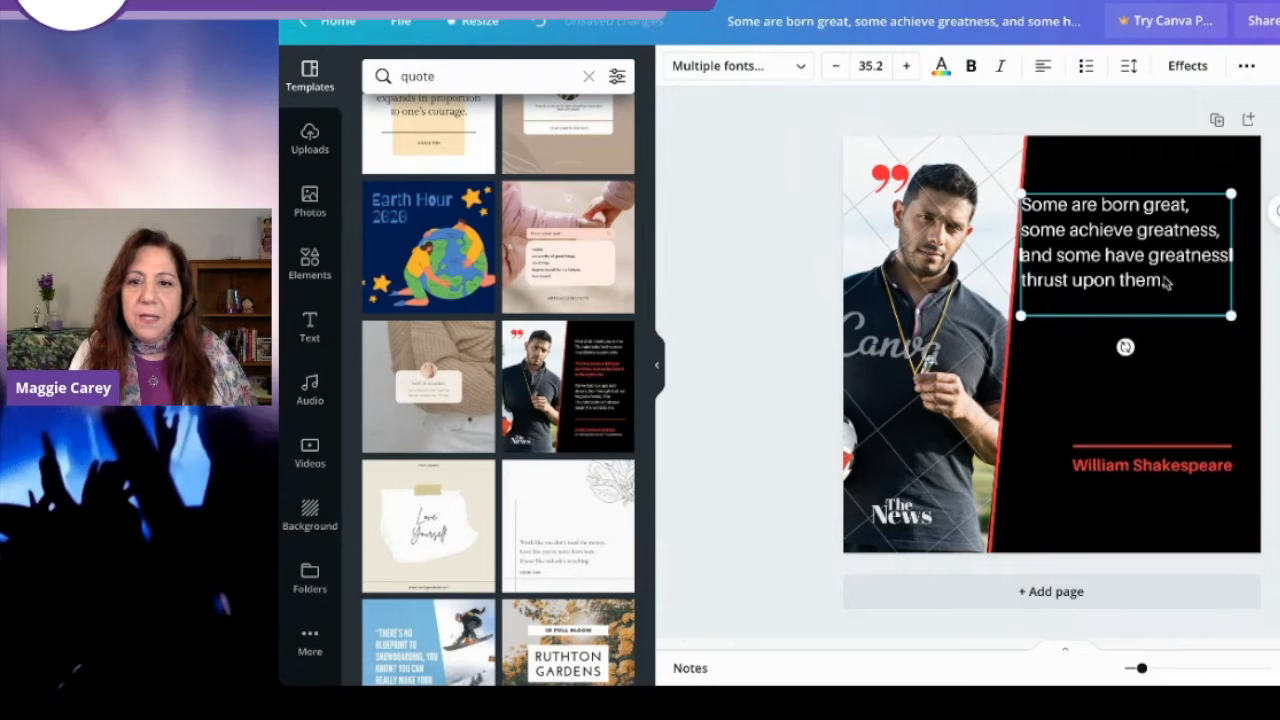
left_click(1060, 257)
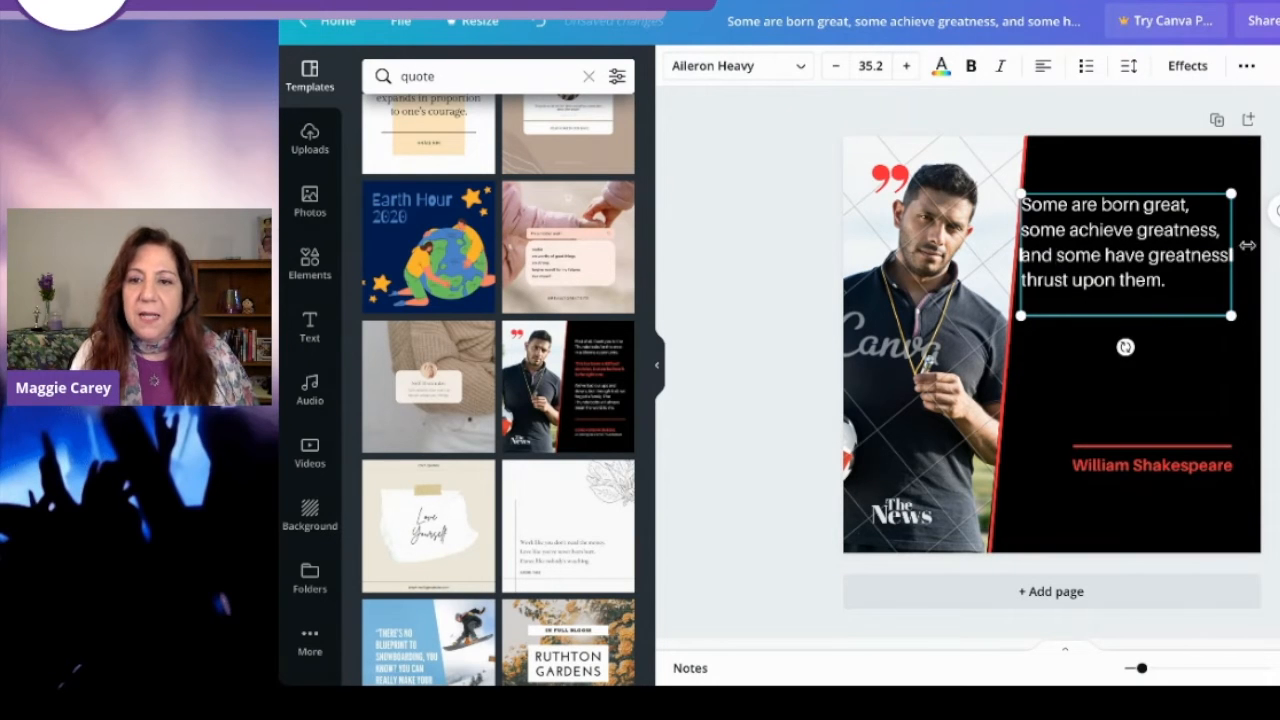
left_click_drag(1151, 313, 1169, 313)
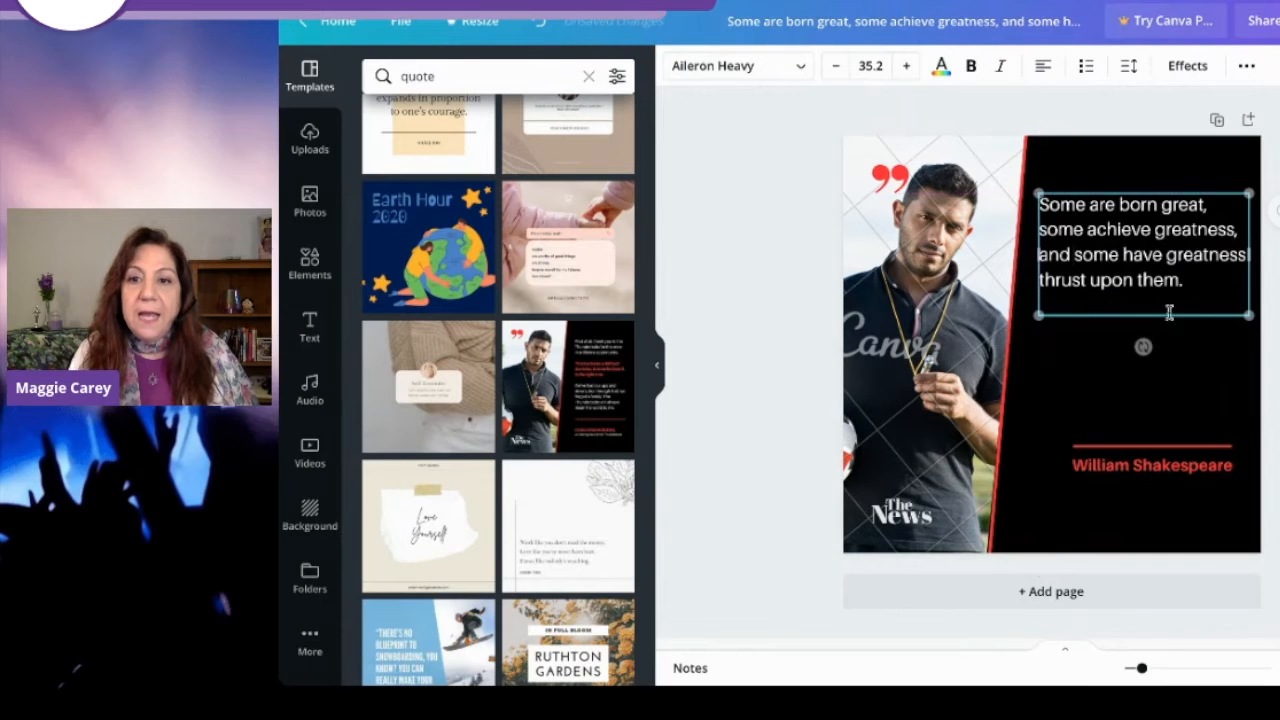
Try Aileron Heavy on the whole quote, and set its font to Aileron Regular.
double_click(1169, 313)
left_click(800, 70)
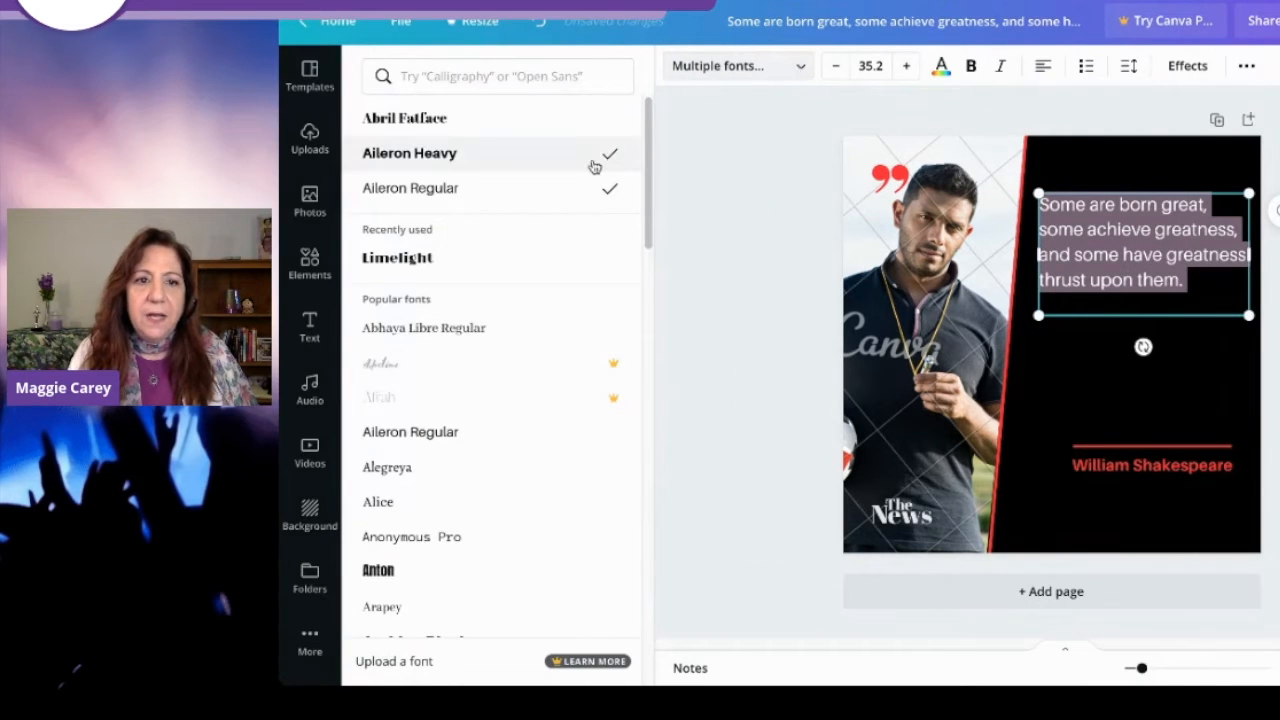
left_click(484, 166)
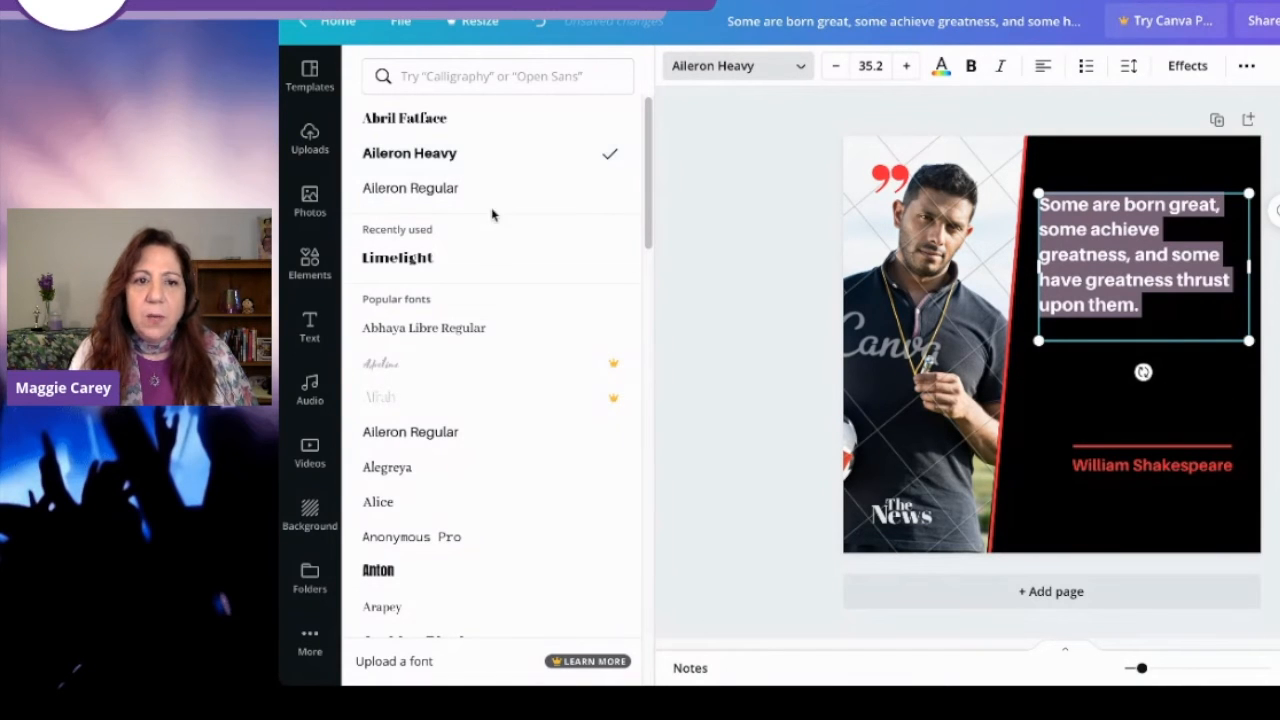
left_click(489, 200)
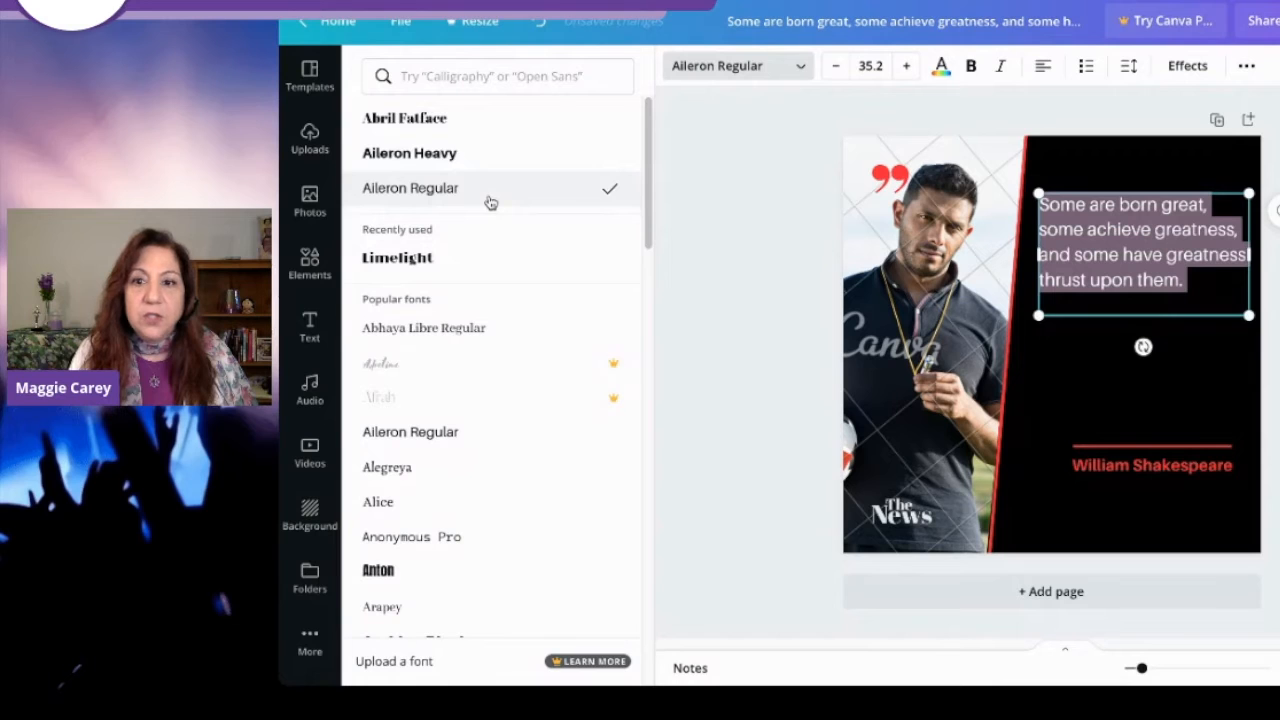
Try bolding "great" and the first "greatness" in the quote, and undo both changes.
left_click(1188, 206)
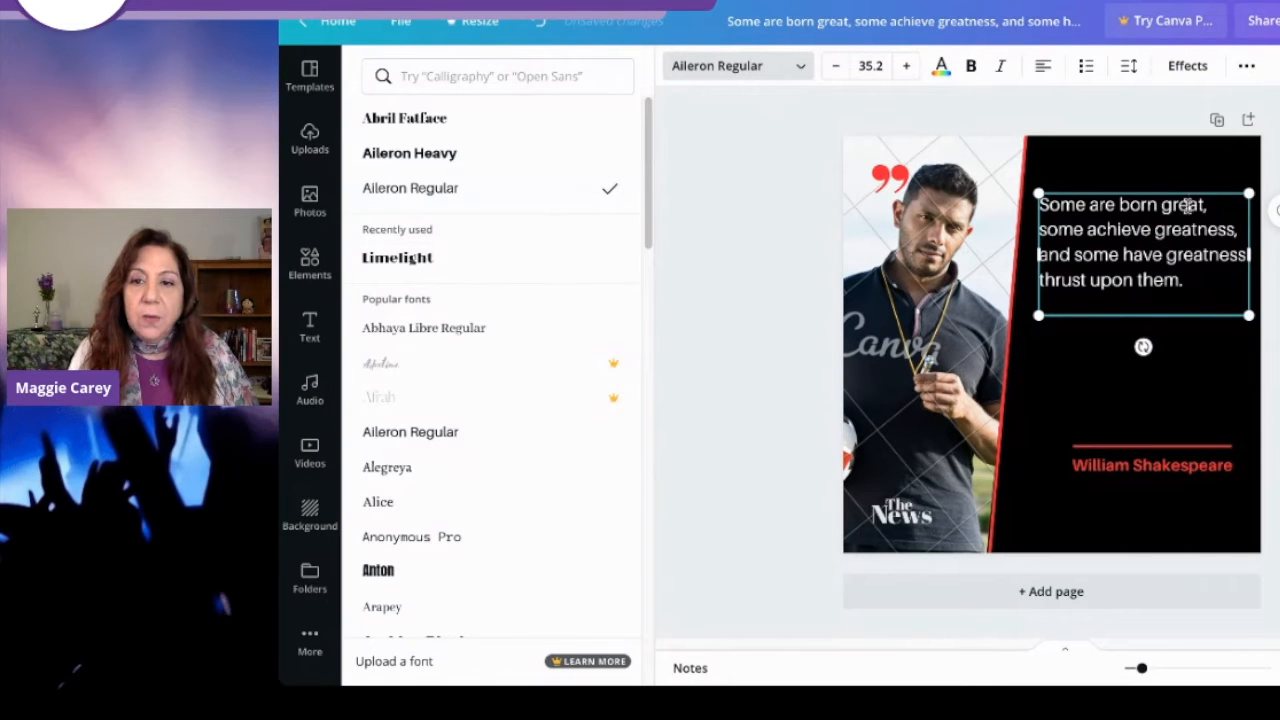
double_click(1188, 206)
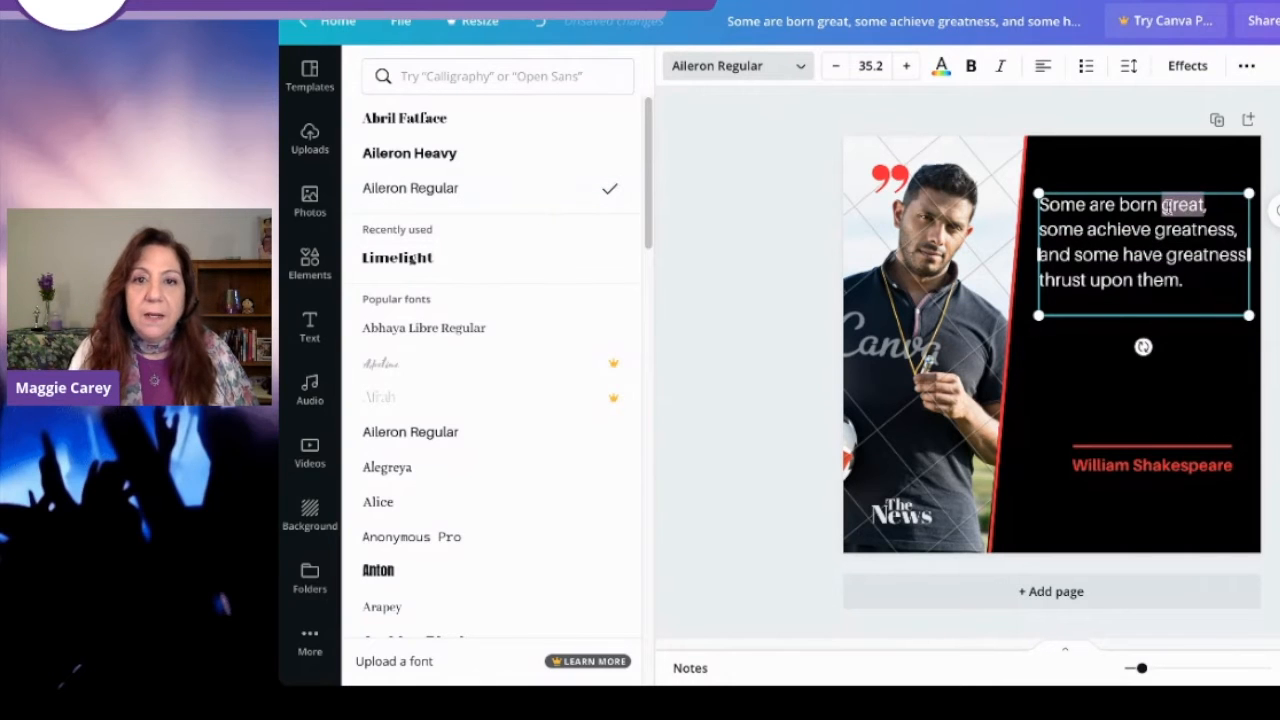
left_click(971, 66)
double_click(1195, 229)
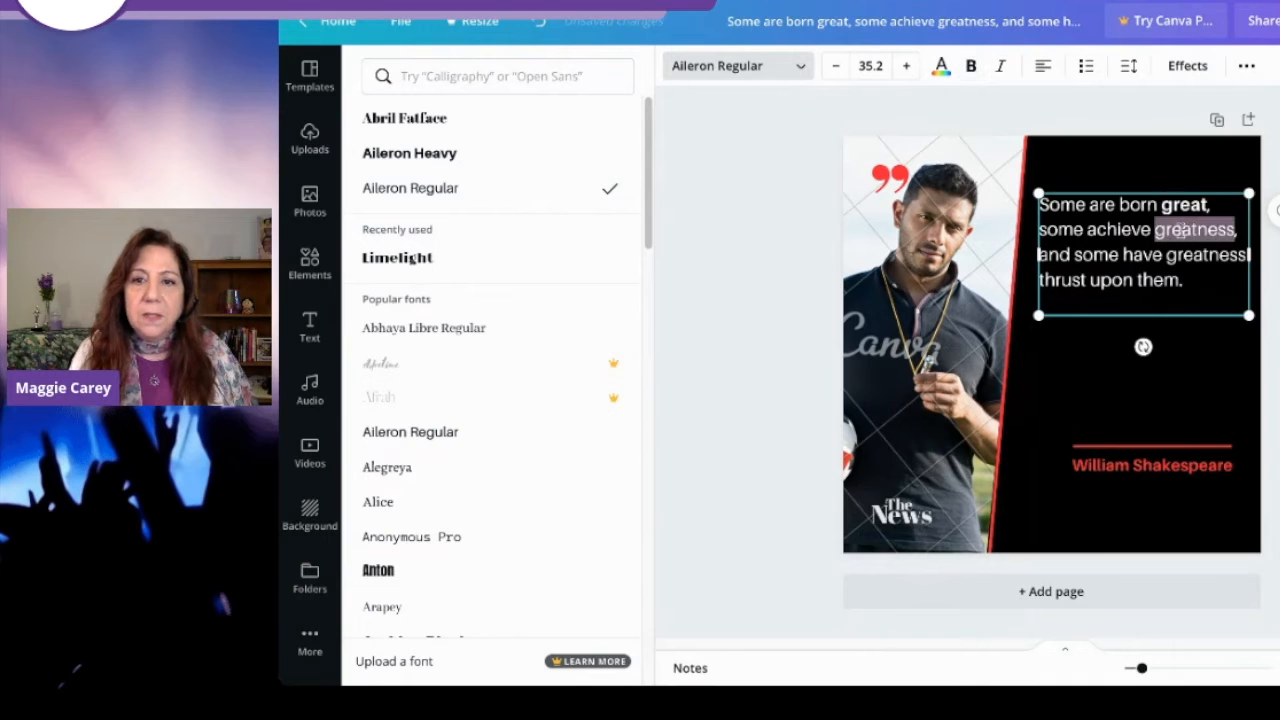
left_click(971, 66)
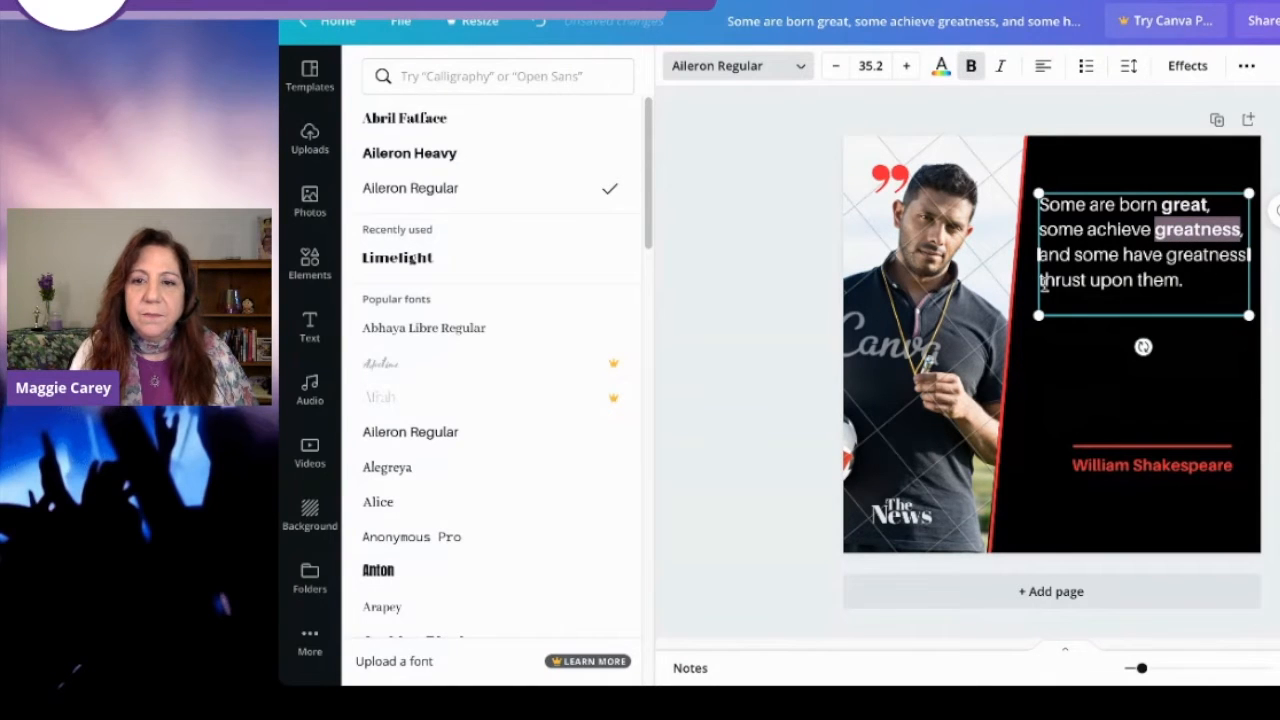
key("ctrl+z")
key("ctrl+z")
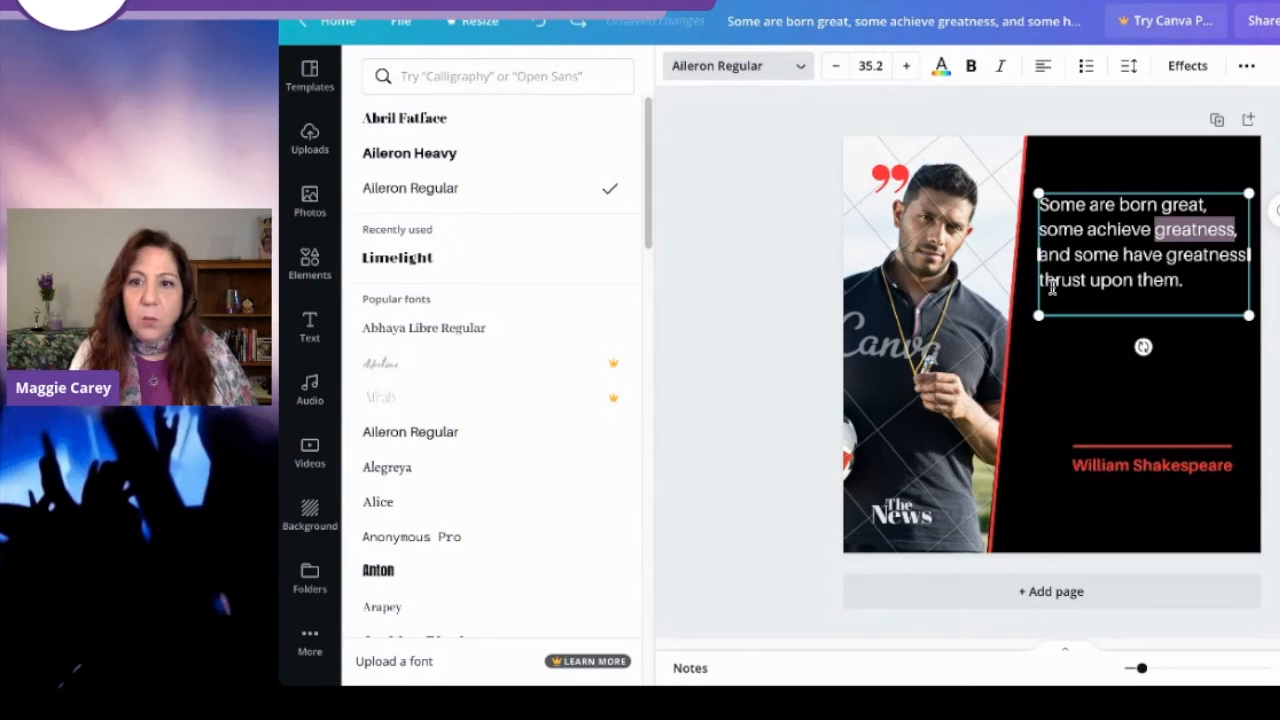
Make the words "born", "achieve" and "thrust" bold in the quote.
double_click(1128, 205)
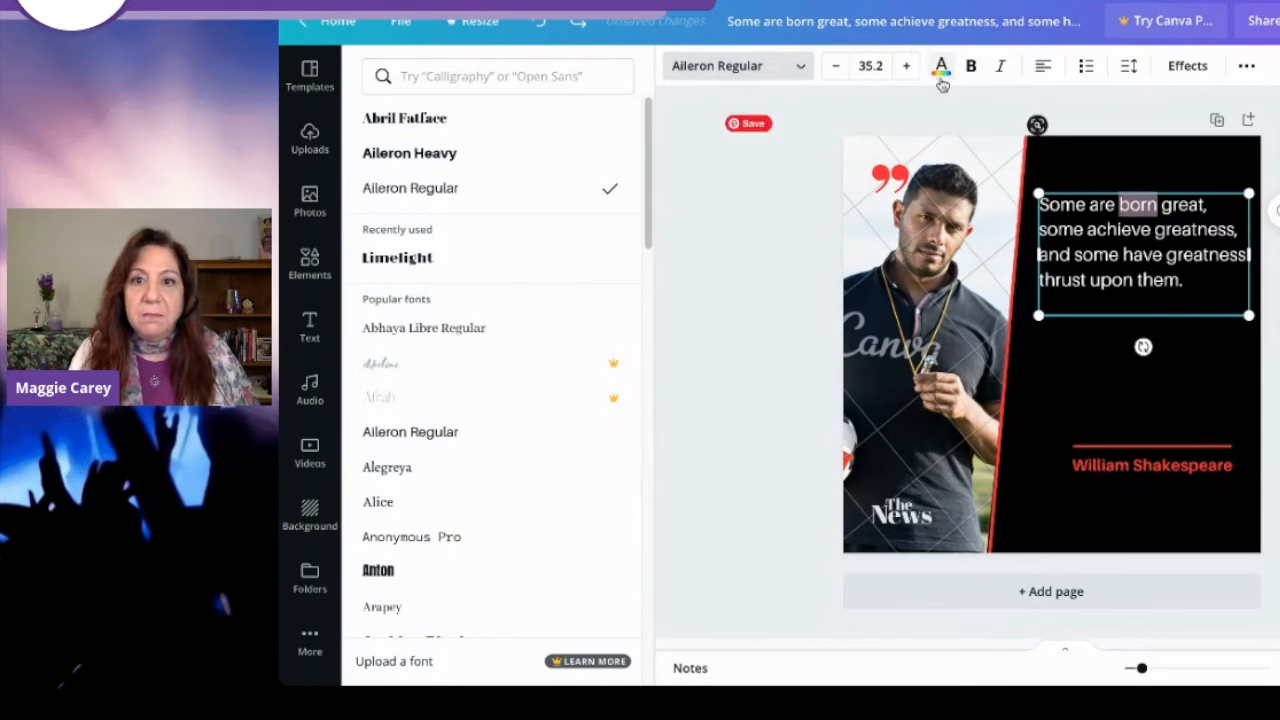
left_click(970, 67)
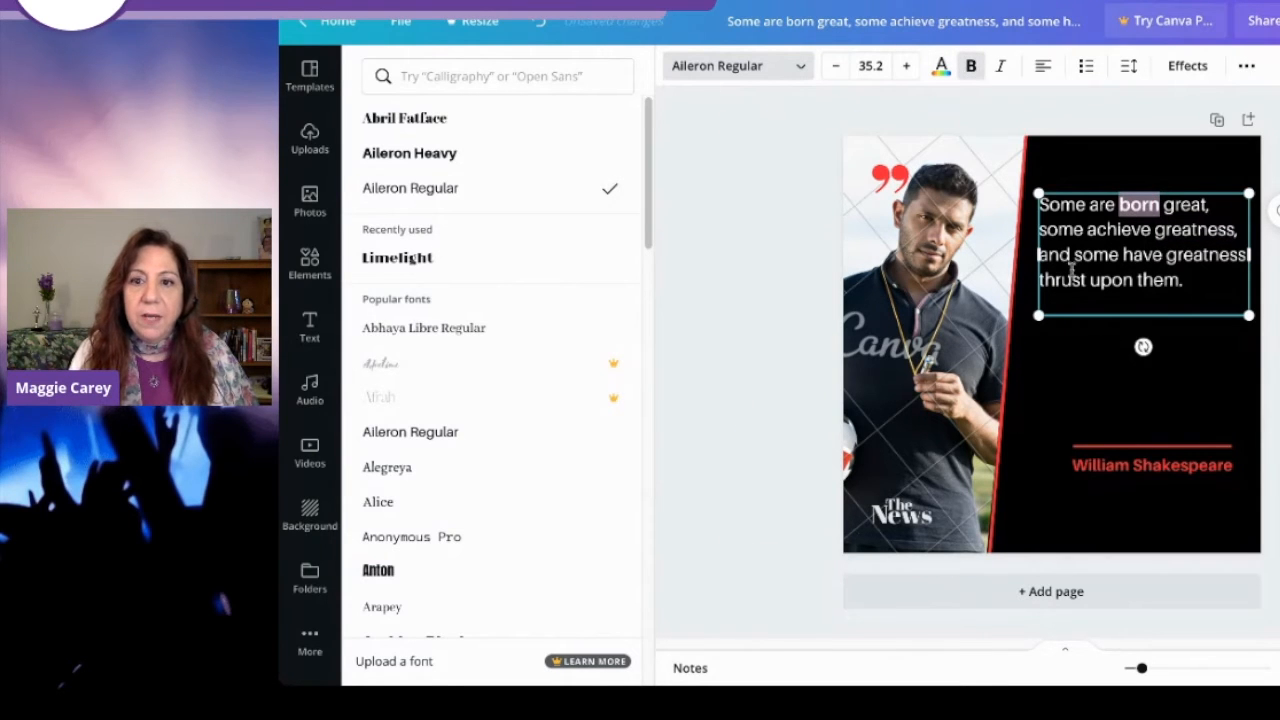
double_click(1115, 229)
left_click(970, 66)
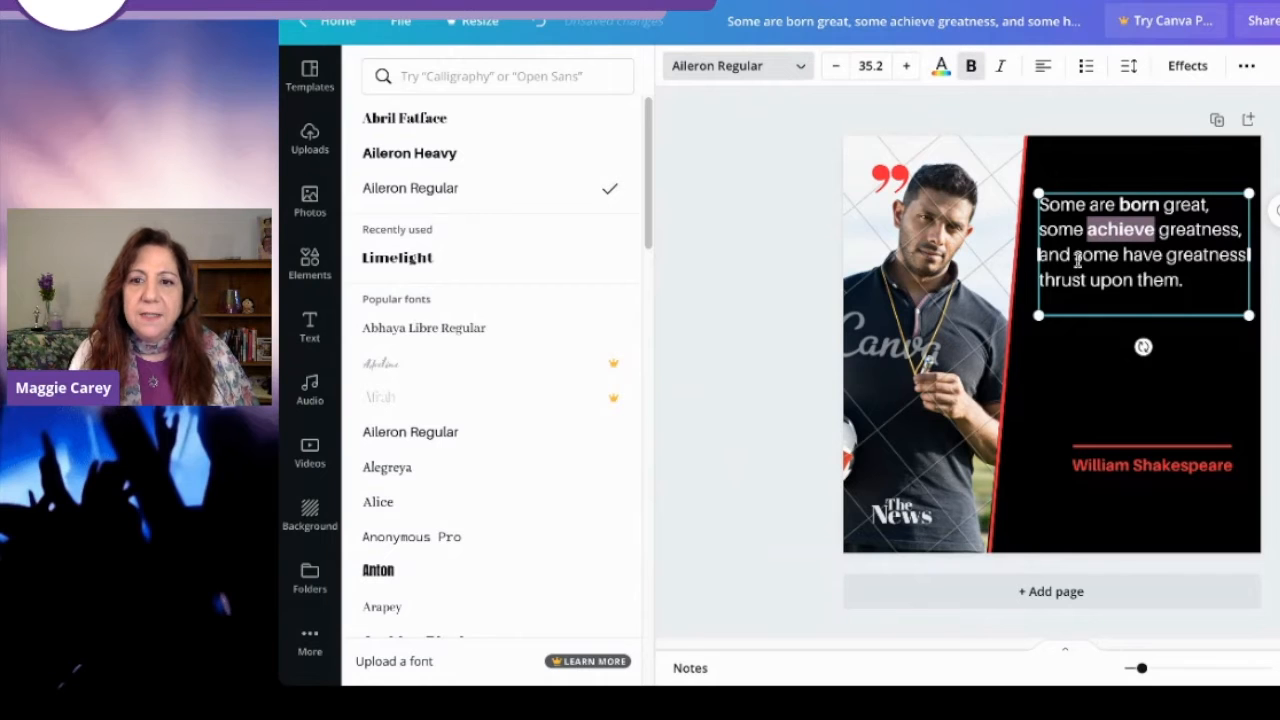
double_click(1057, 283)
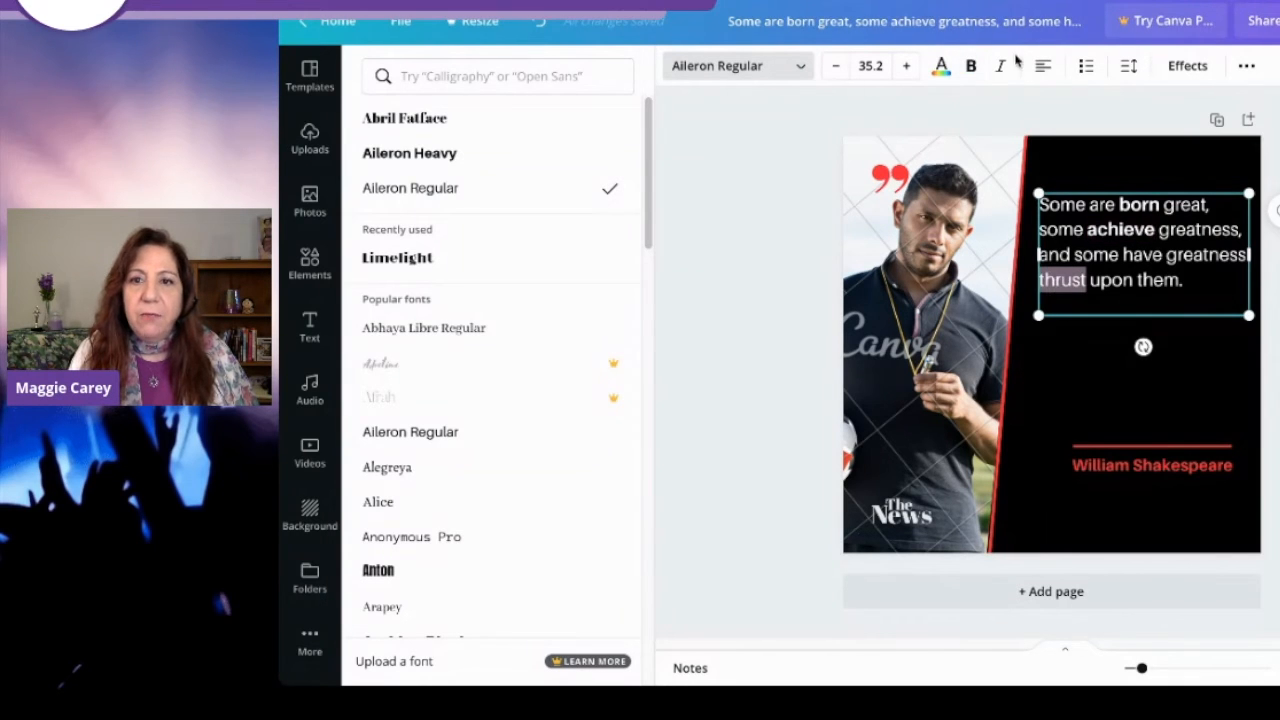
left_click(970, 66)
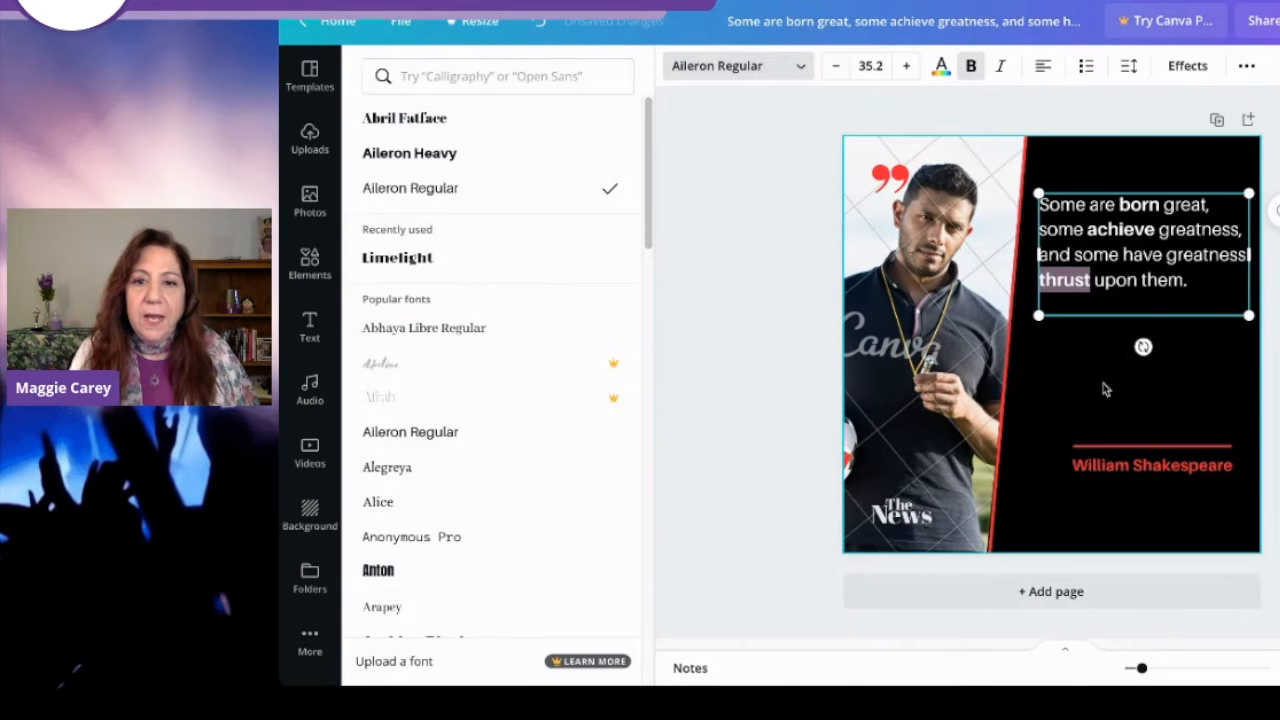
Search the photo library for "shakespeare" and replace the coach's photo with the dark Shakespeare statue picture.
left_click(910, 274)
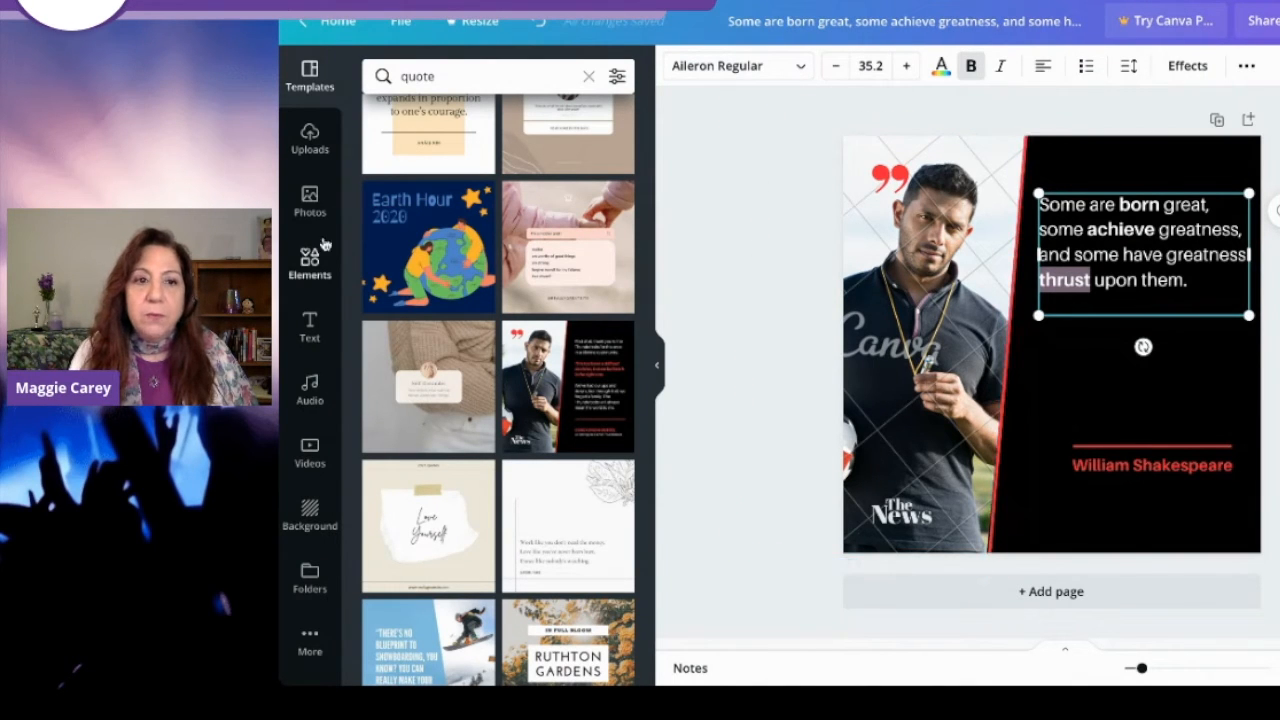
left_click(306, 205)
left_click(432, 80)
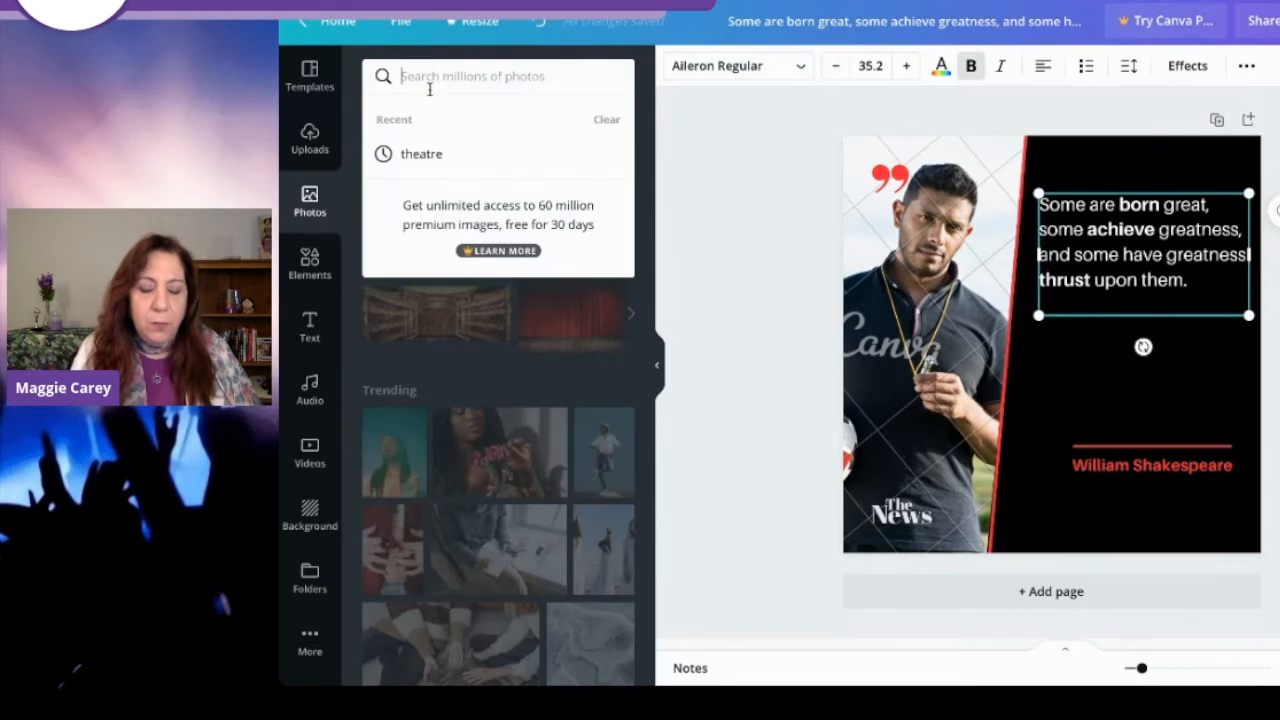
type("shake")
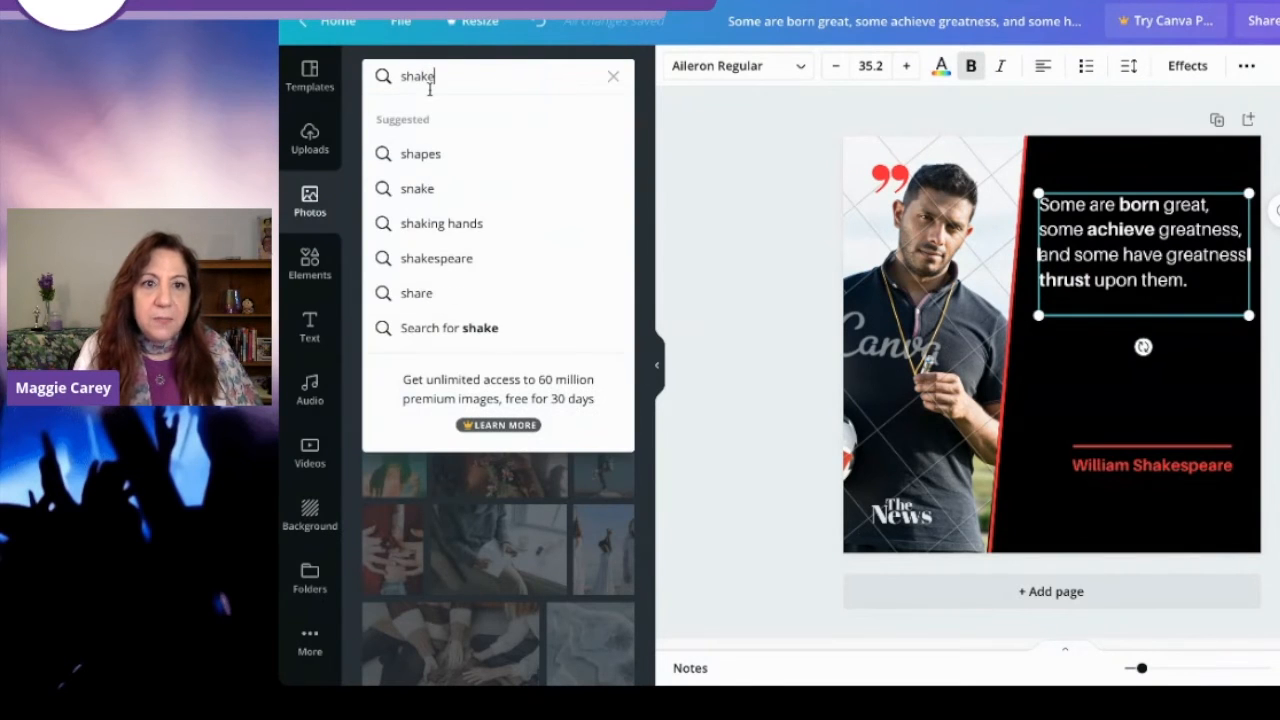
type("speare")
key("Return")
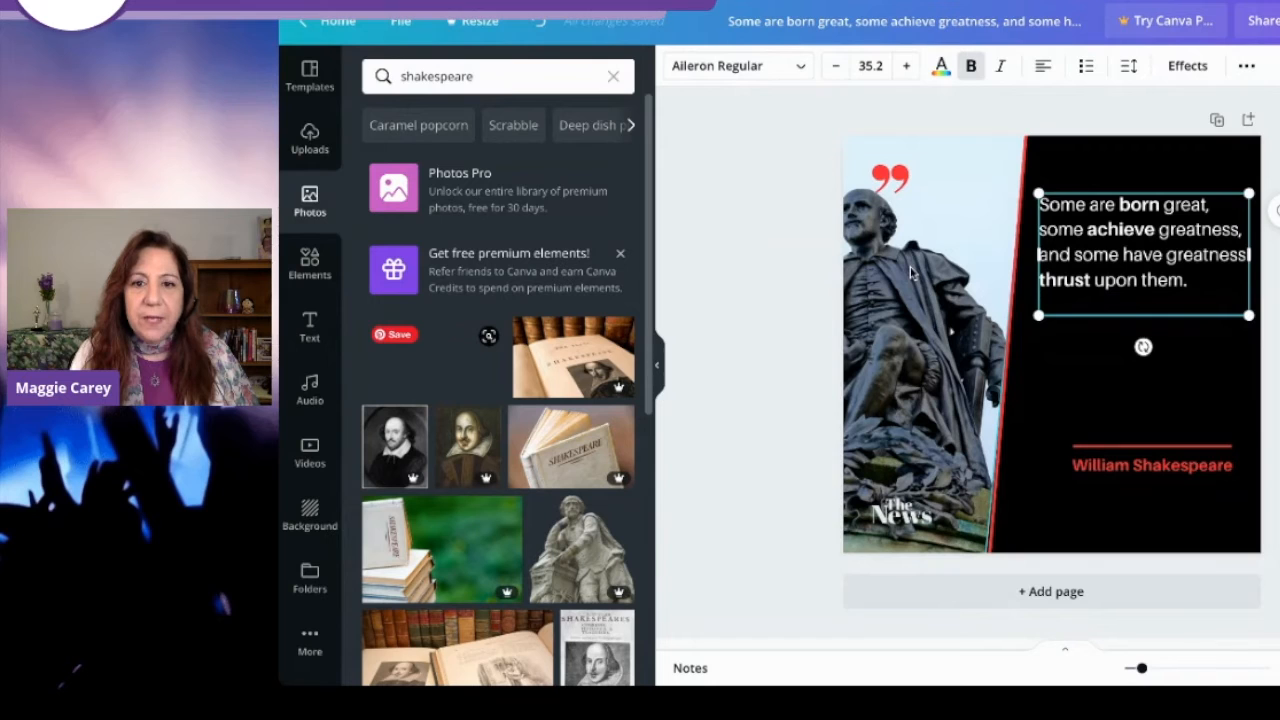
left_click(910, 280)
Delete both parts of "The News" logo text from the lower part of the photo.
left_click(923, 522)
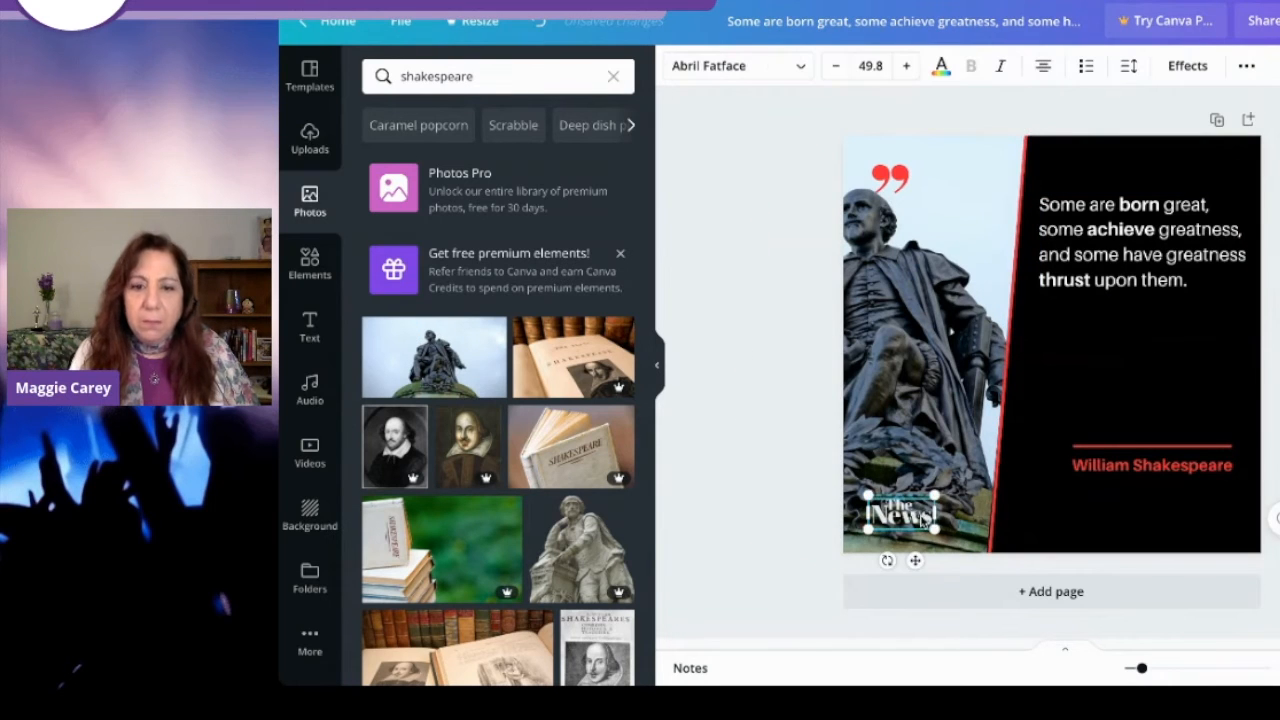
key("Delete")
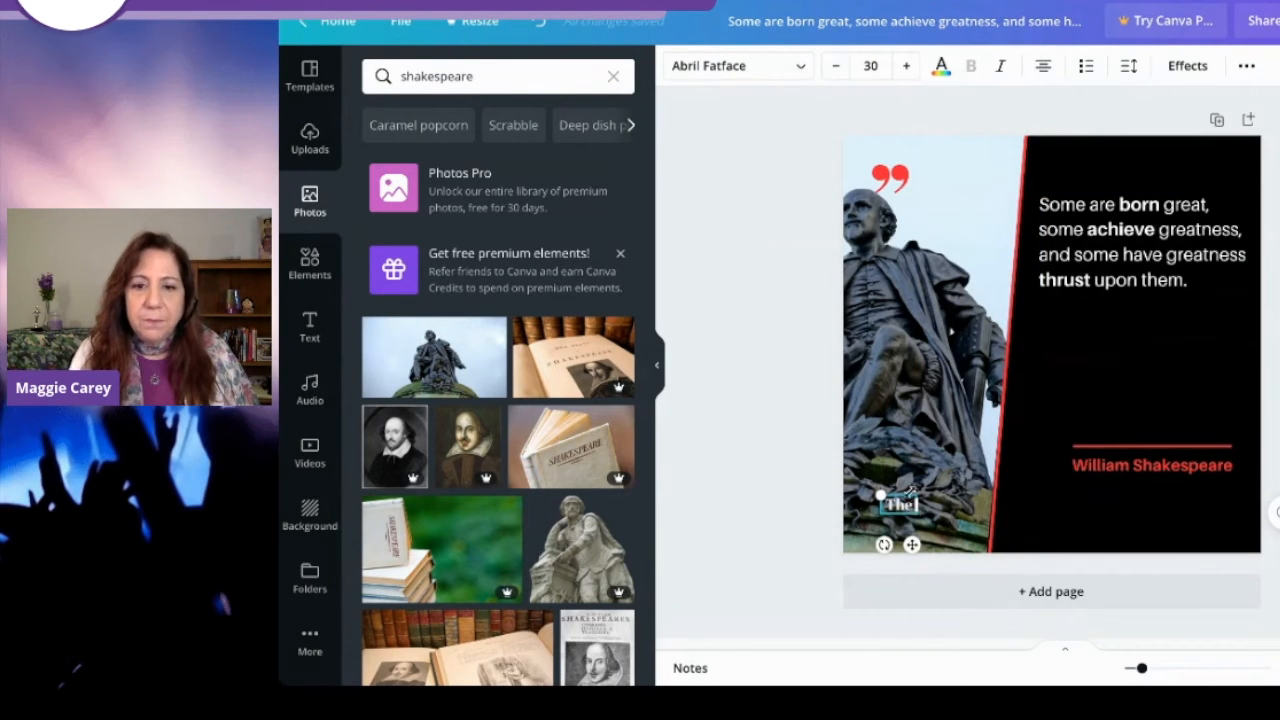
key("Delete")
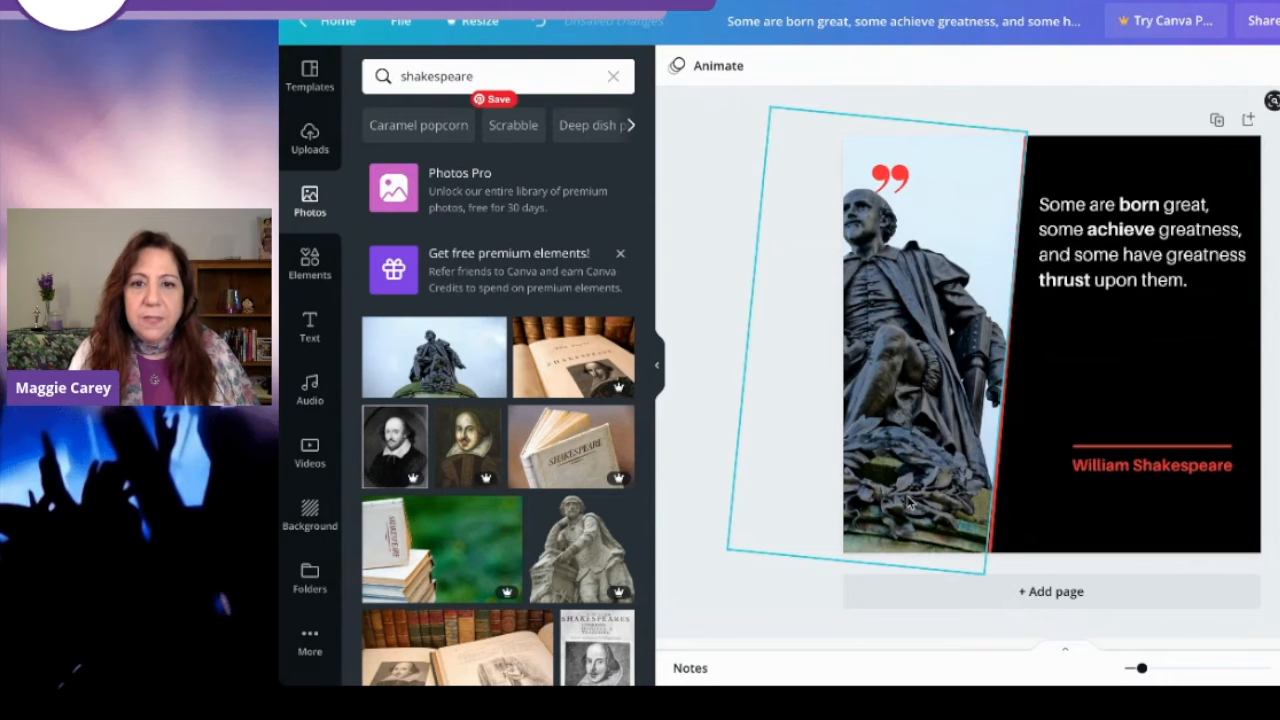
Adjust the statue photo's crop by shifting the image rightward in its frame, so the whole head and shoulders show.
left_click(950, 394)
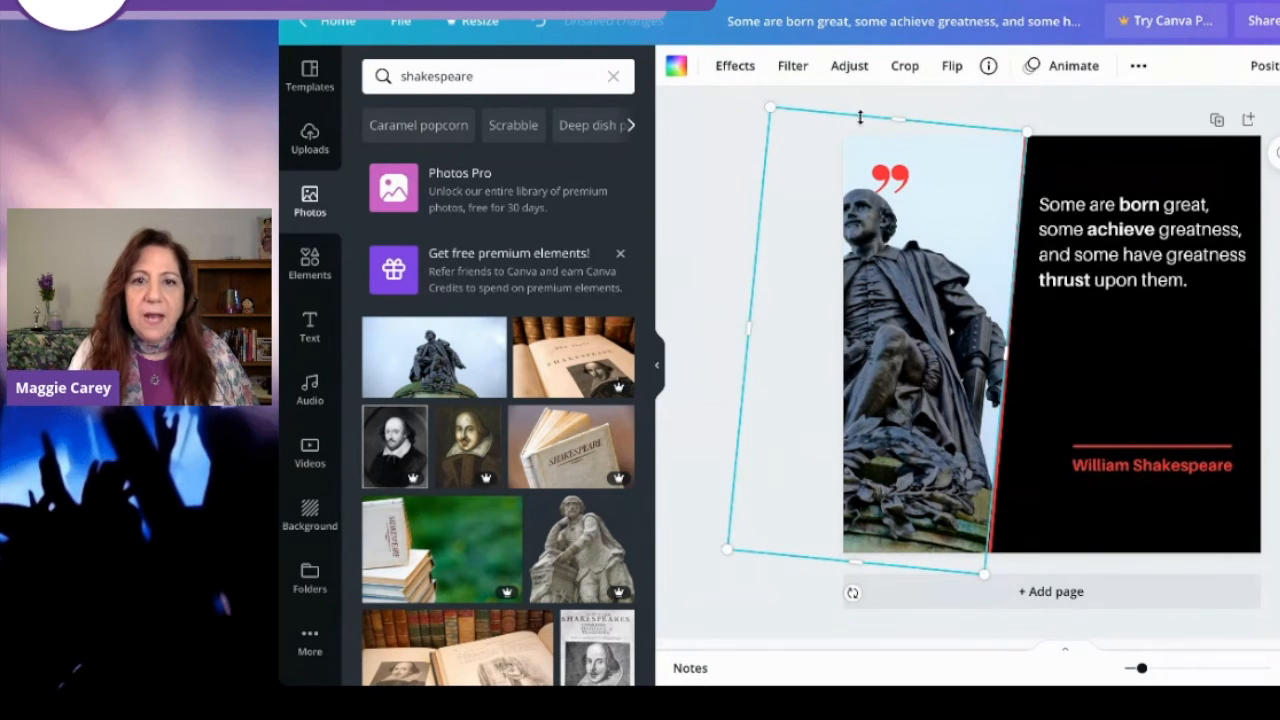
left_click(911, 75)
left_click_drag(920, 330, 980, 338)
left_click(712, 68)
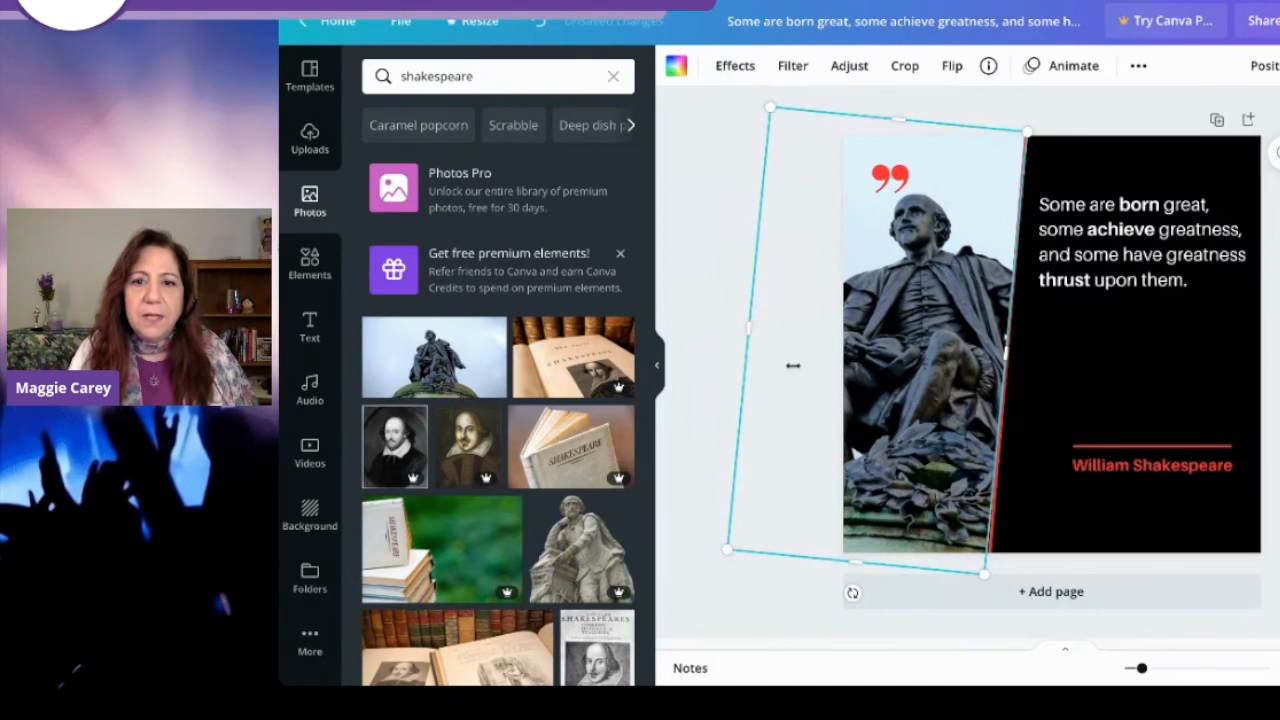
left_click(697, 210)
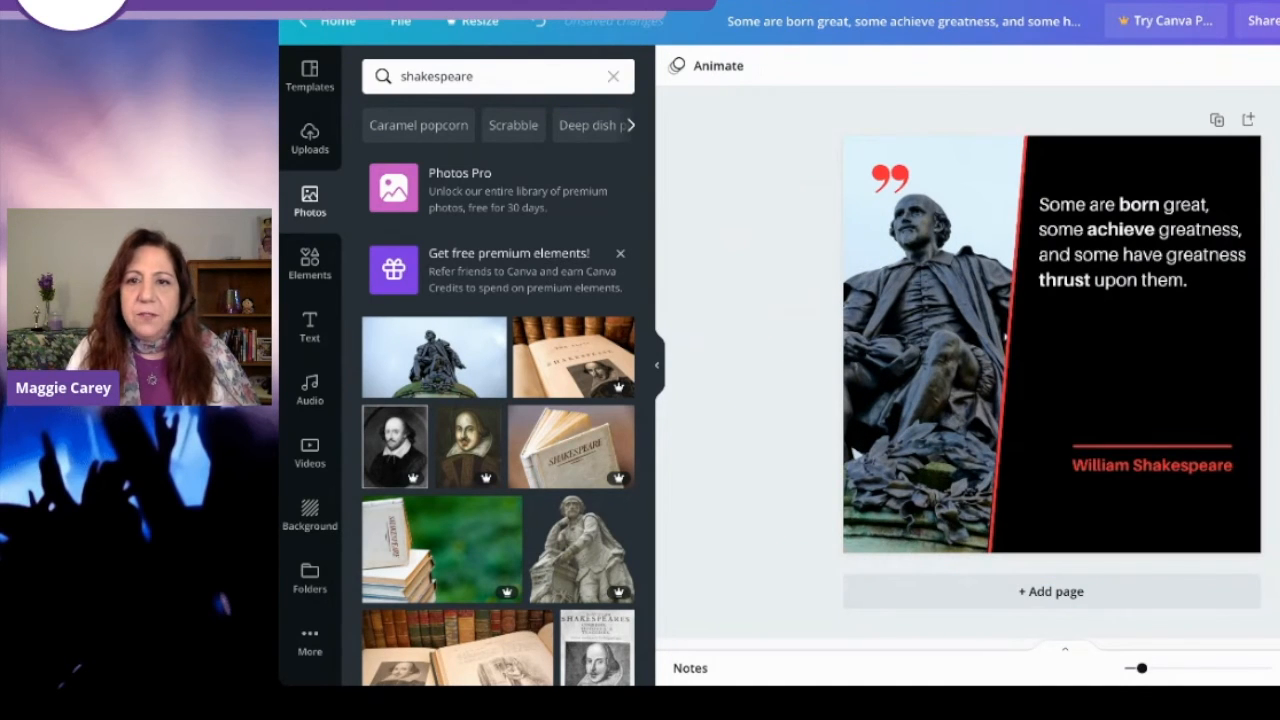